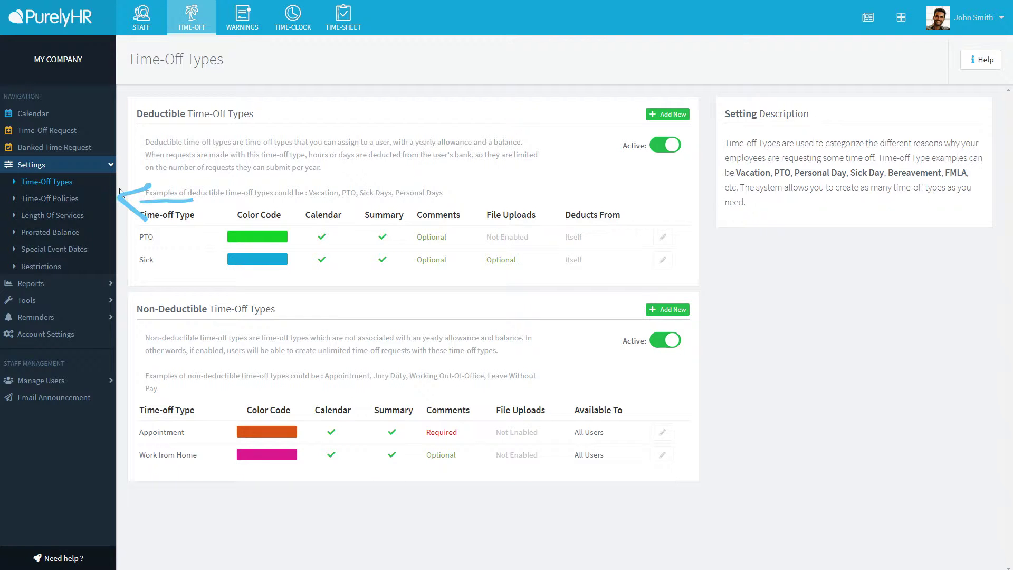
# Review the PTO and Sick time-off type settings within the PTO 1 Year time-off policy
pyautogui.click(62, 199)
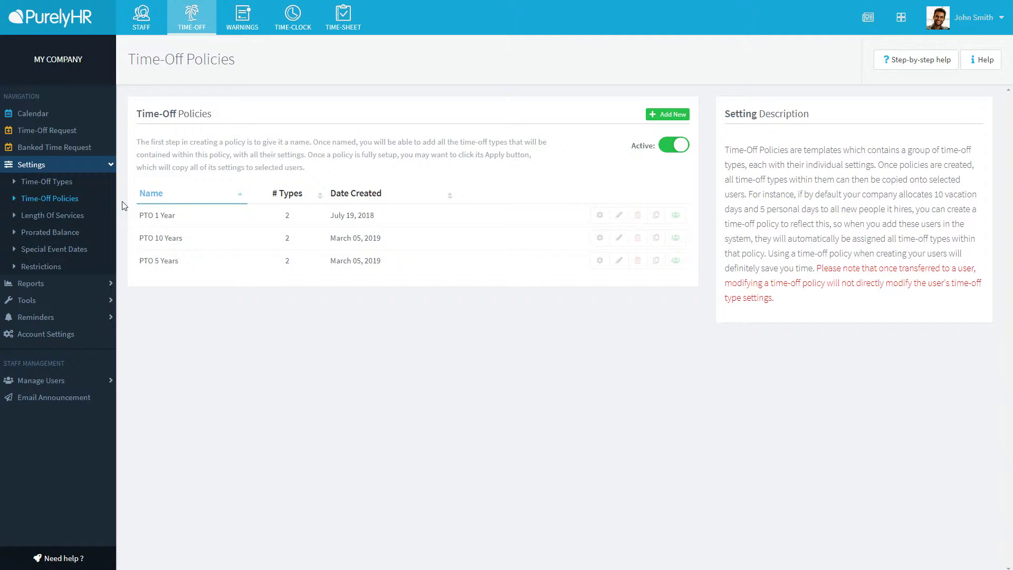
pyautogui.click(600, 215)
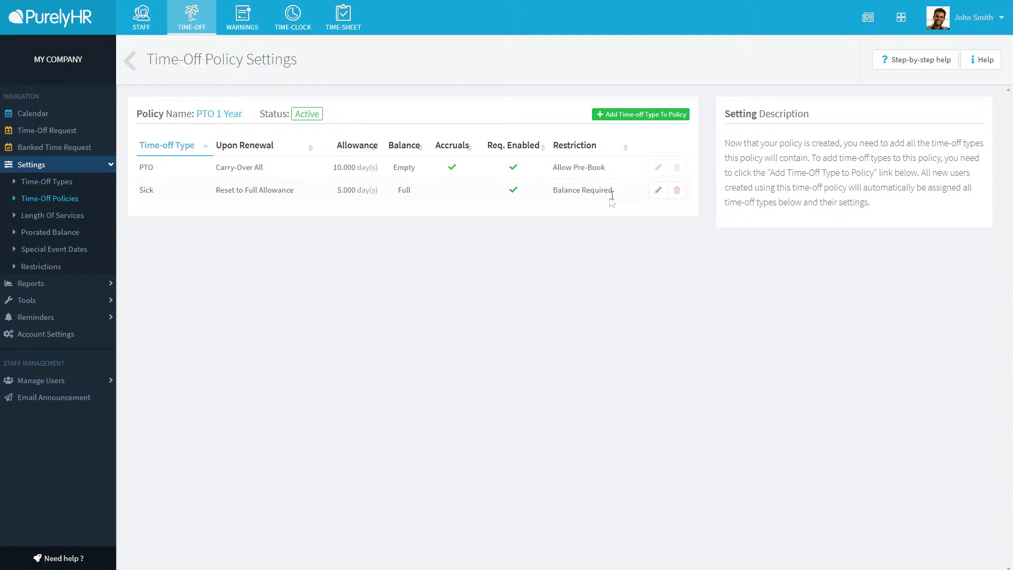
pyautogui.click(656, 168)
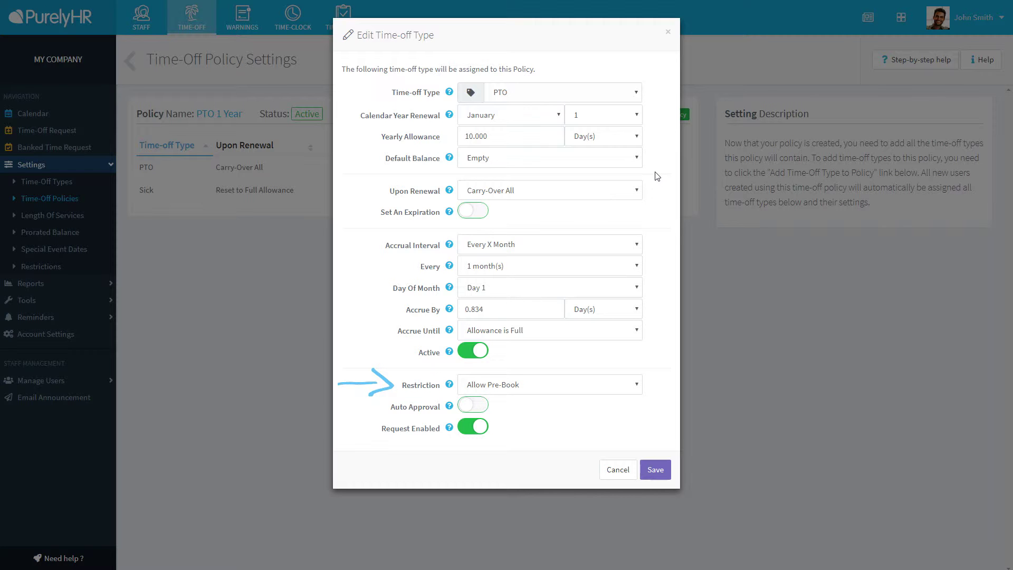
pyautogui.press('Escape')
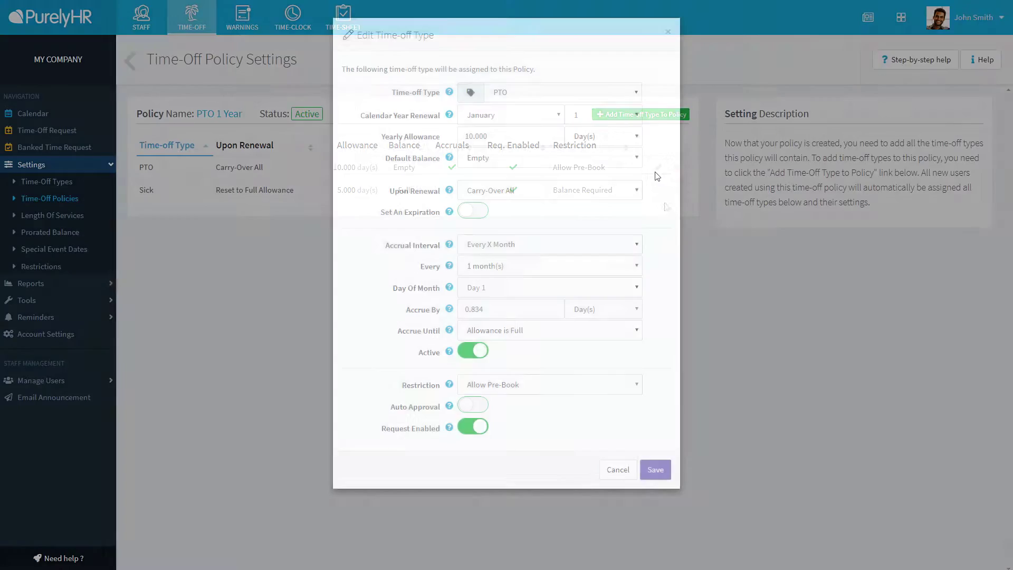
pyautogui.click(657, 191)
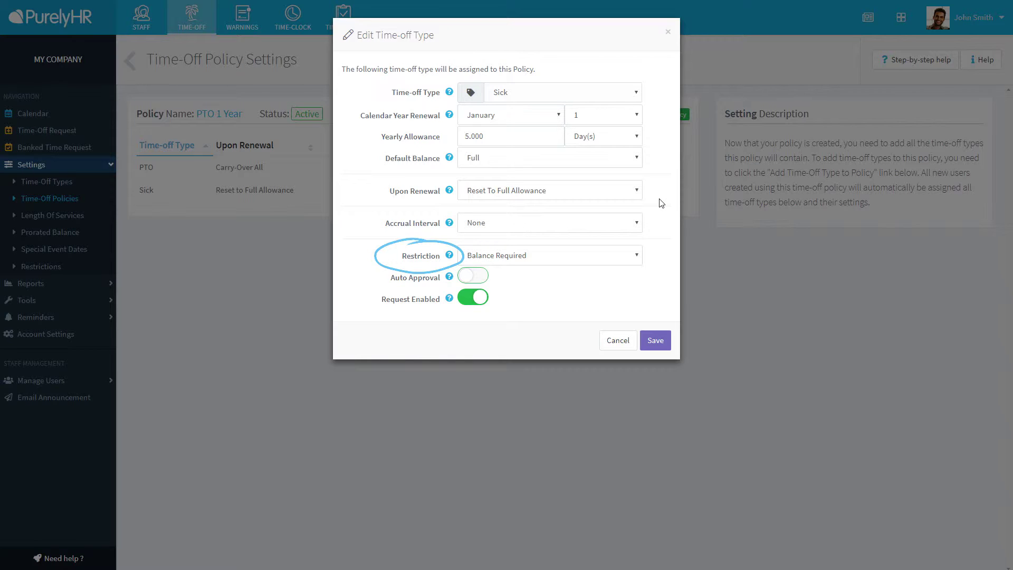
pyautogui.click(685, 210)
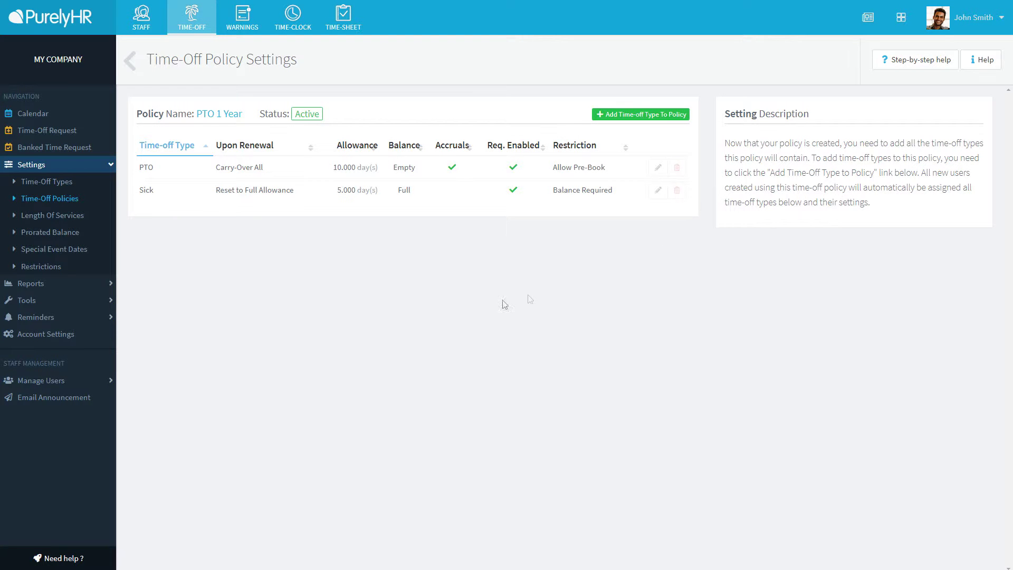
# Apply the PTO 1 Year policy to the first employee in the employee list
pyautogui.click(131, 59)
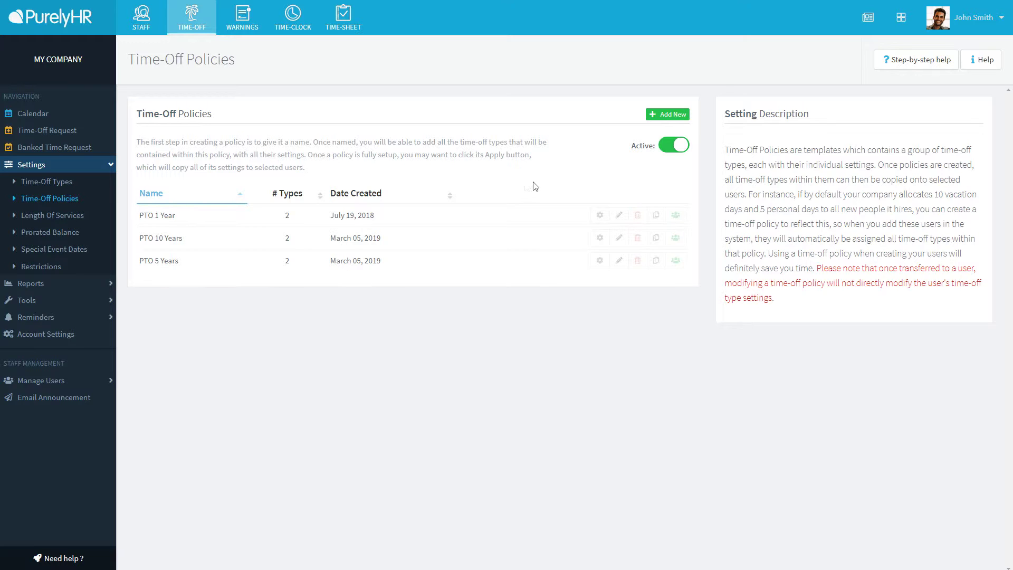
pyautogui.click(676, 216)
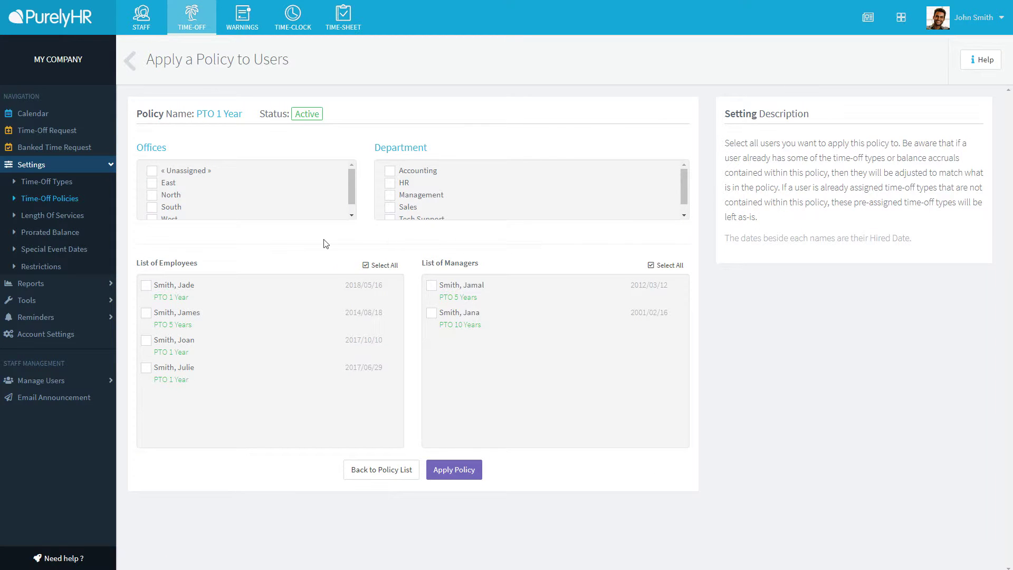
pyautogui.click(175, 292)
pyautogui.click(450, 473)
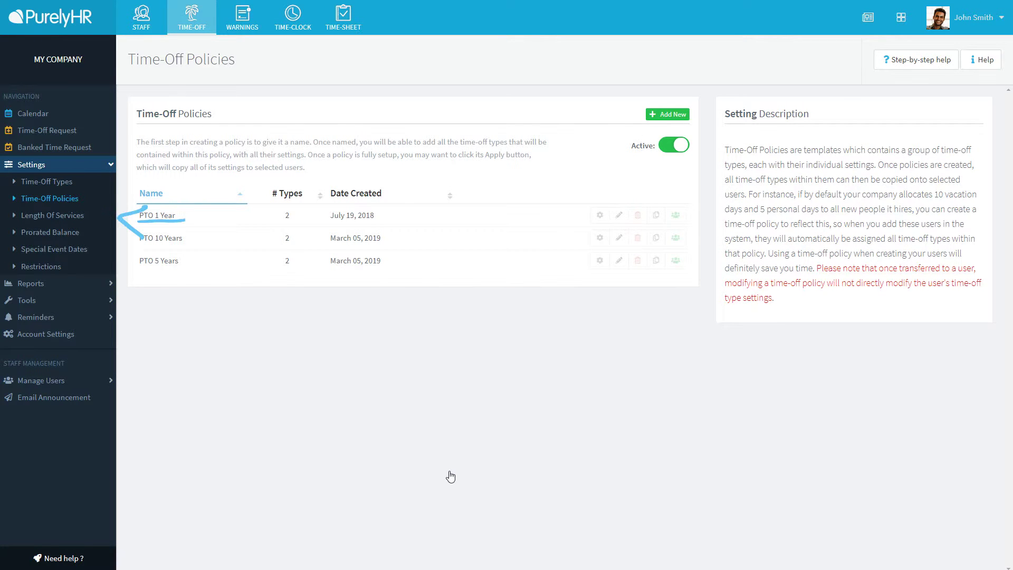
# Check the PTO Policy Change length-of-service accrual's settings and apply the accrual to the first employee in the list
pyautogui.click(80, 216)
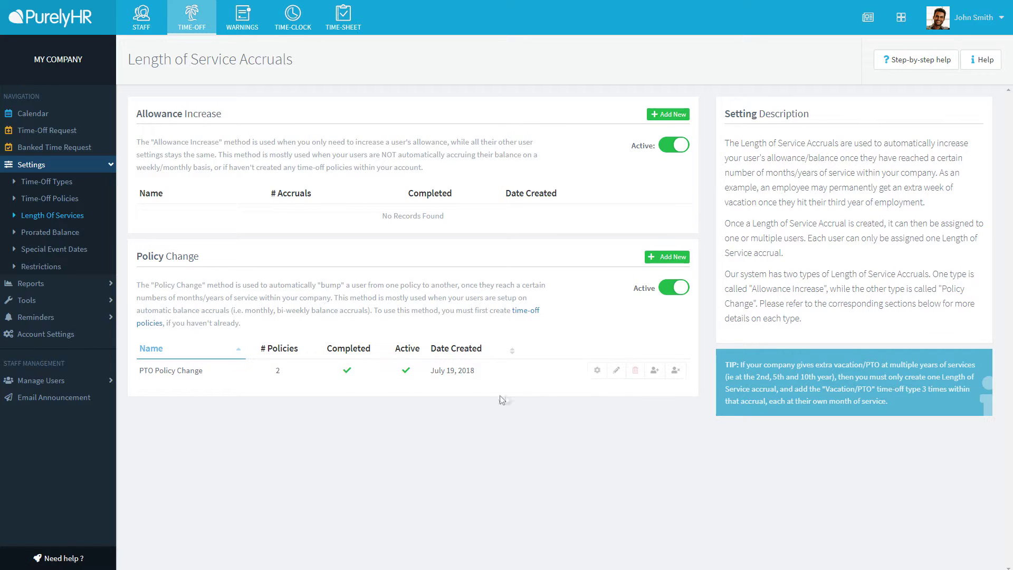
pyautogui.click(590, 376)
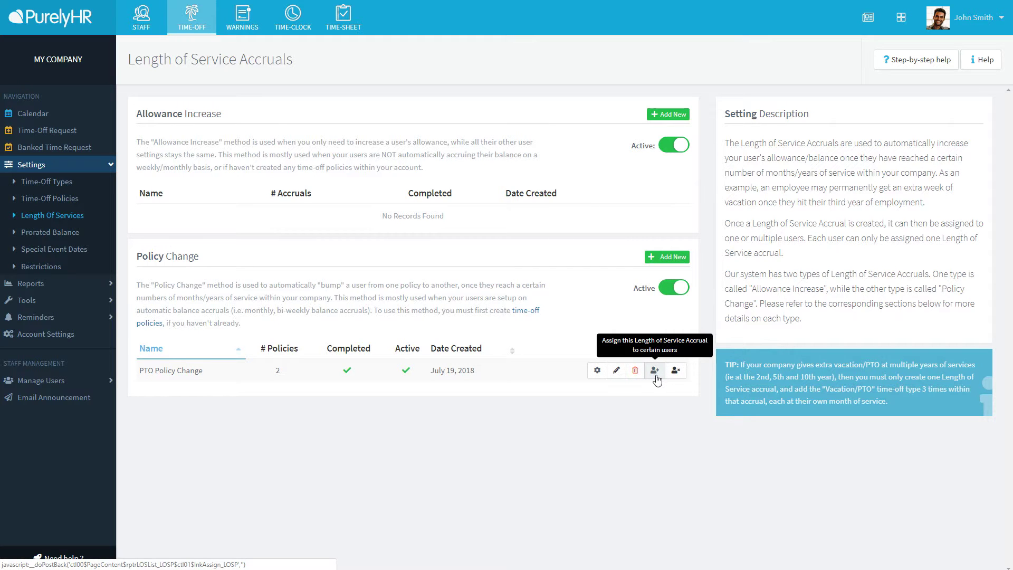
pyautogui.click(655, 371)
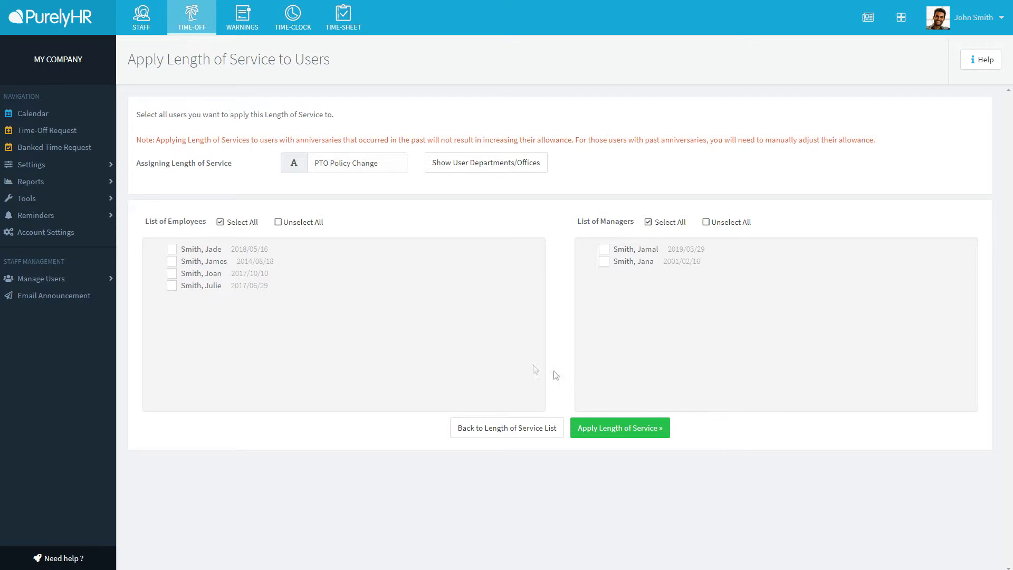
pyautogui.click(220, 250)
pyautogui.click(618, 428)
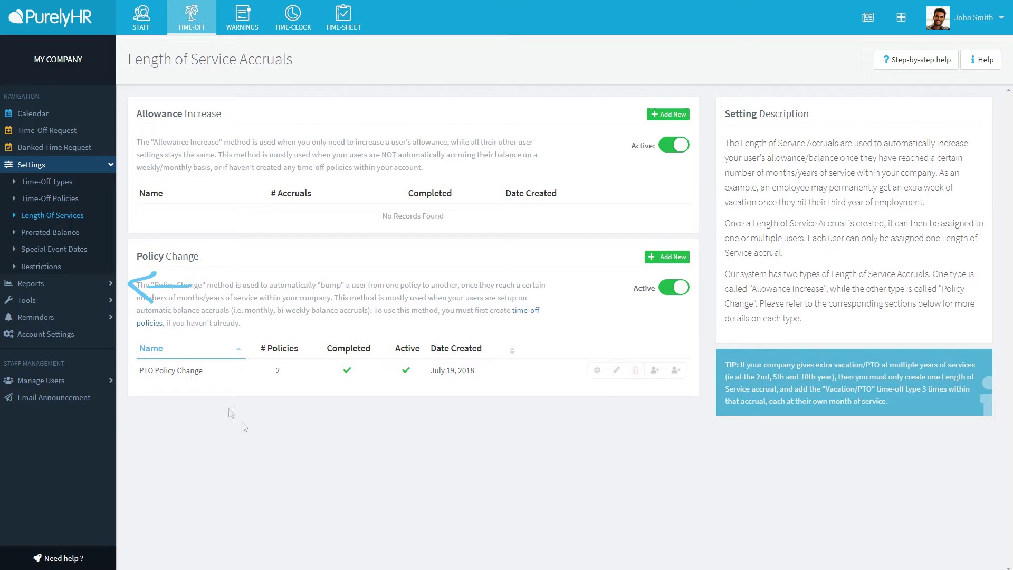
# Open the Time-Off Summary report for the first listed employee and review the hours deducted for PTO
pyautogui.click(83, 285)
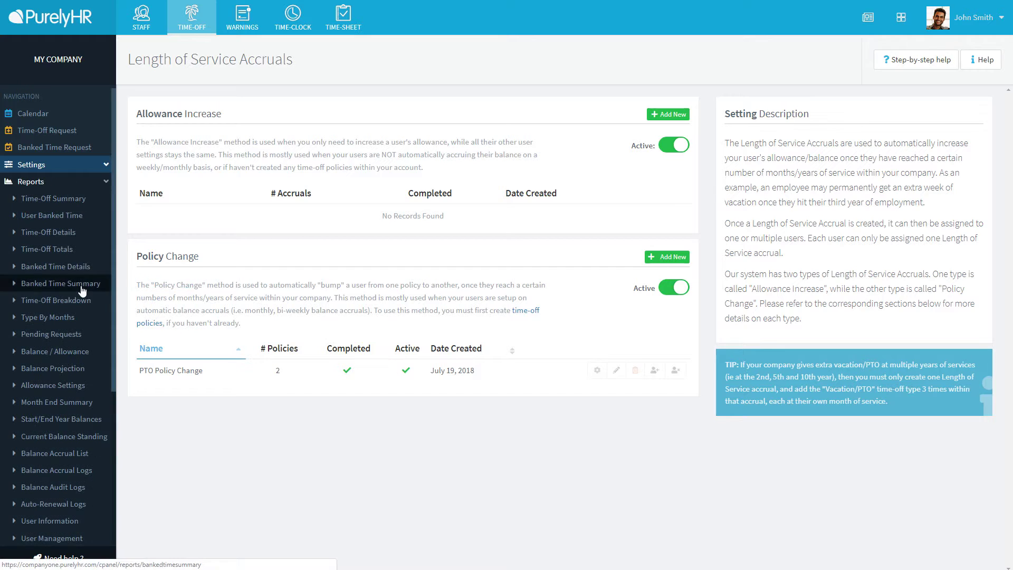
pyautogui.click(67, 200)
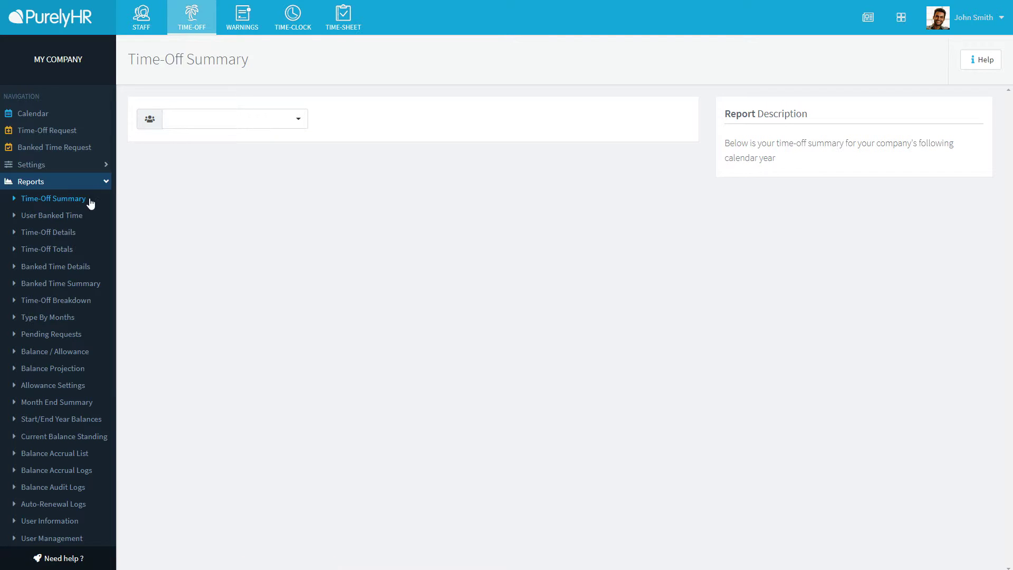
pyautogui.click(228, 120)
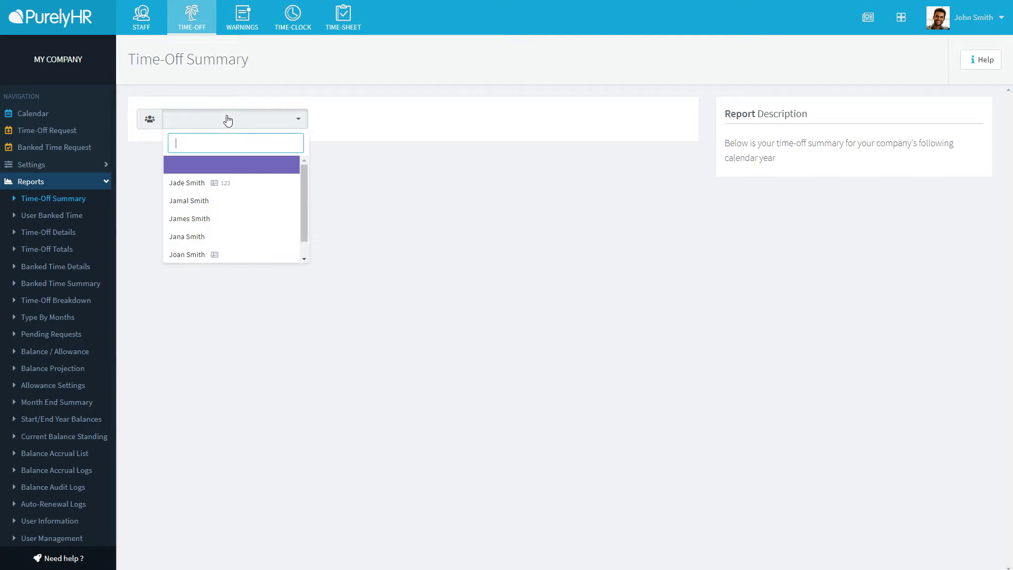
pyautogui.click(245, 185)
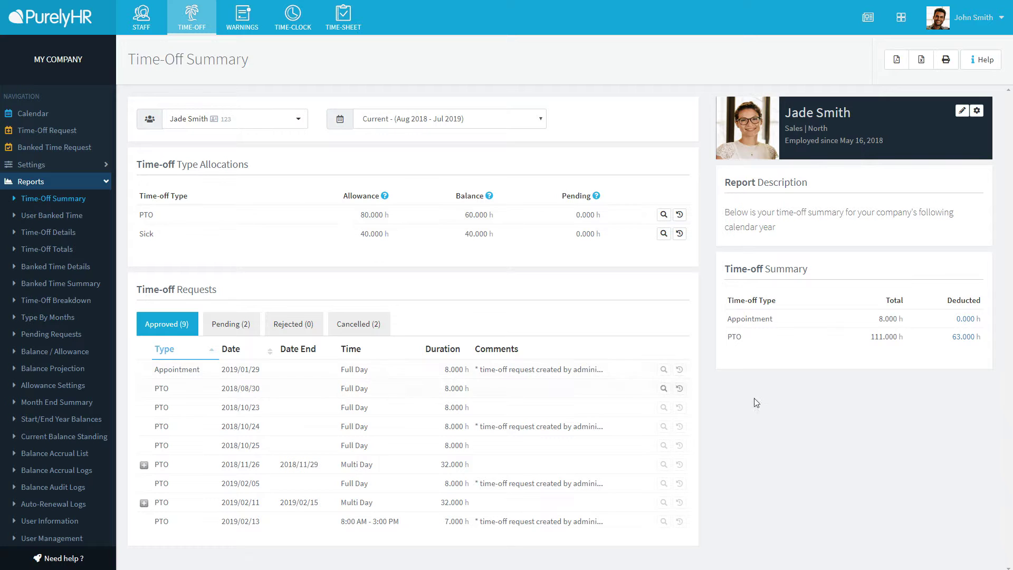
pyautogui.click(965, 338)
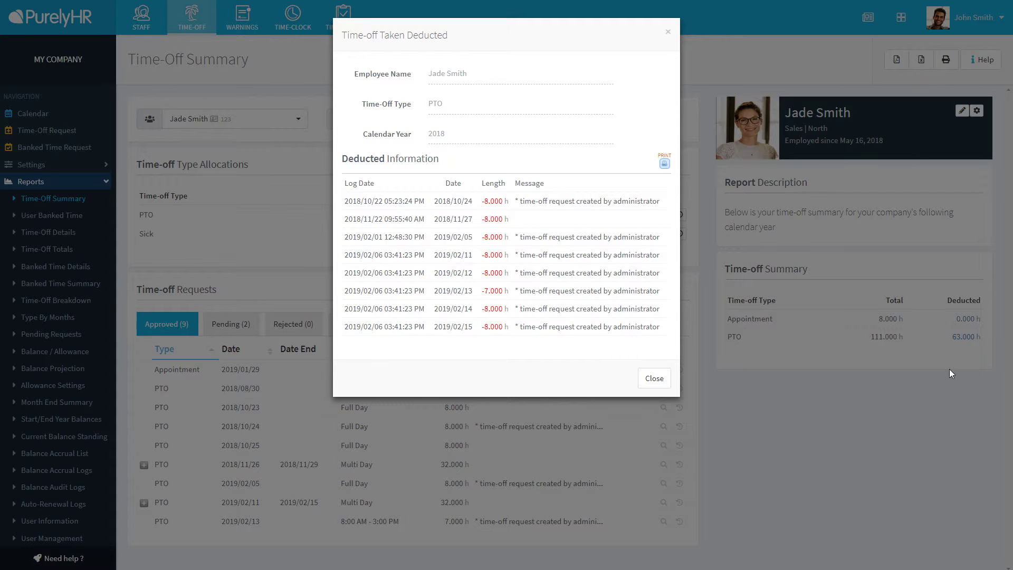
pyautogui.click(949, 370)
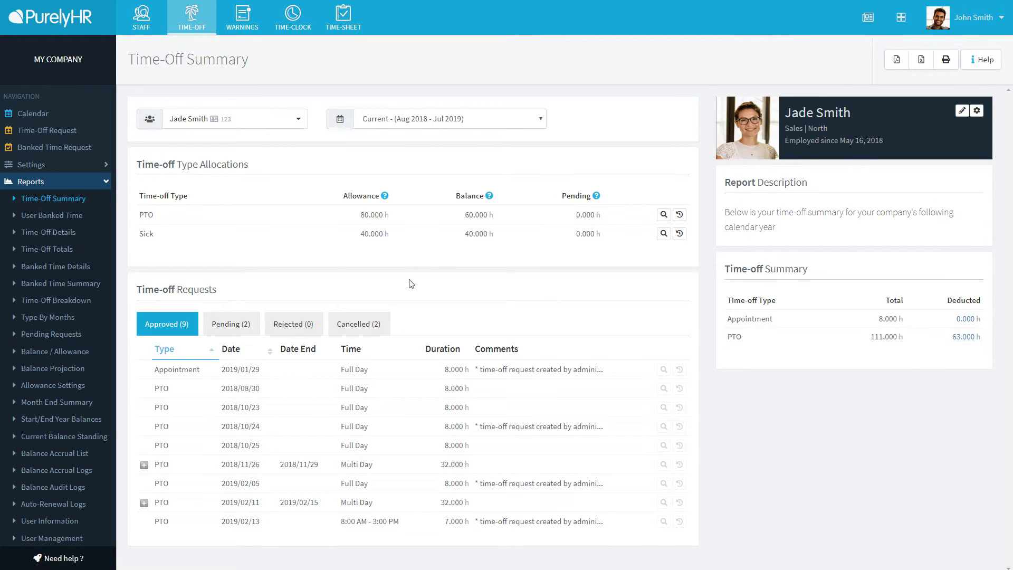
# Review the employee's pending, rejected, cancelled and approved requests, including the details of the 2018/08/30 PTO request
pyautogui.click(236, 326)
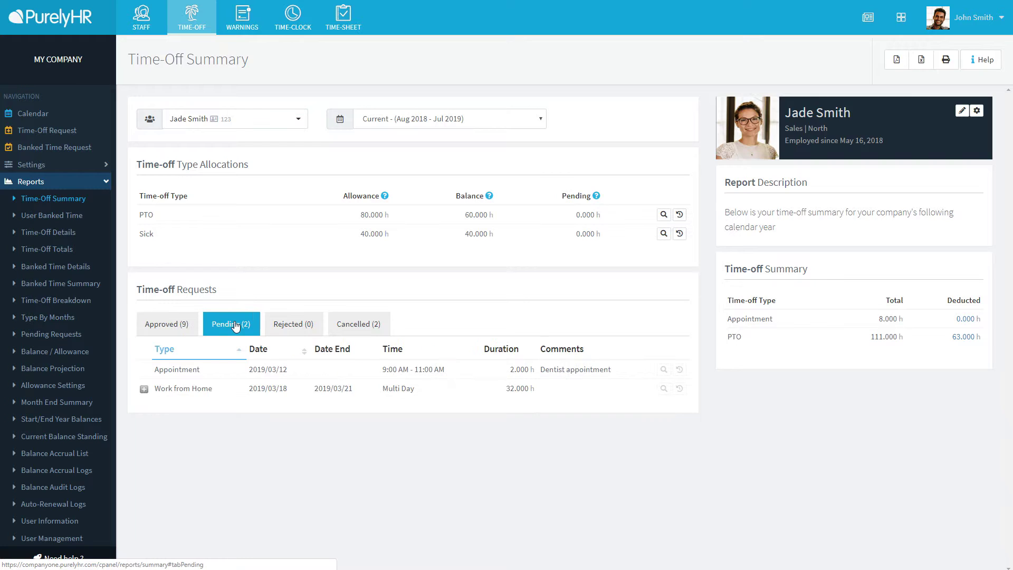
pyautogui.click(297, 333)
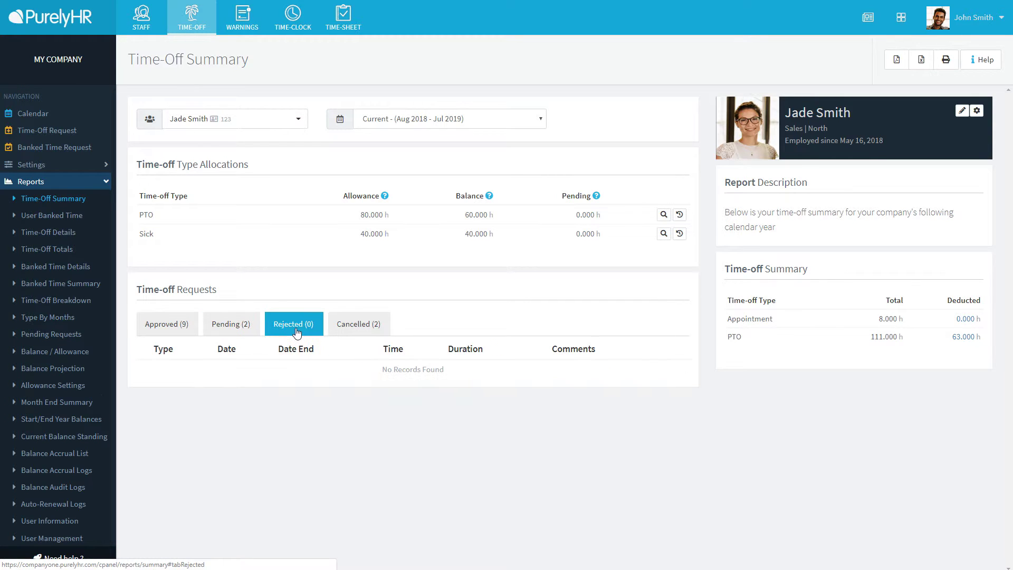
pyautogui.click(365, 328)
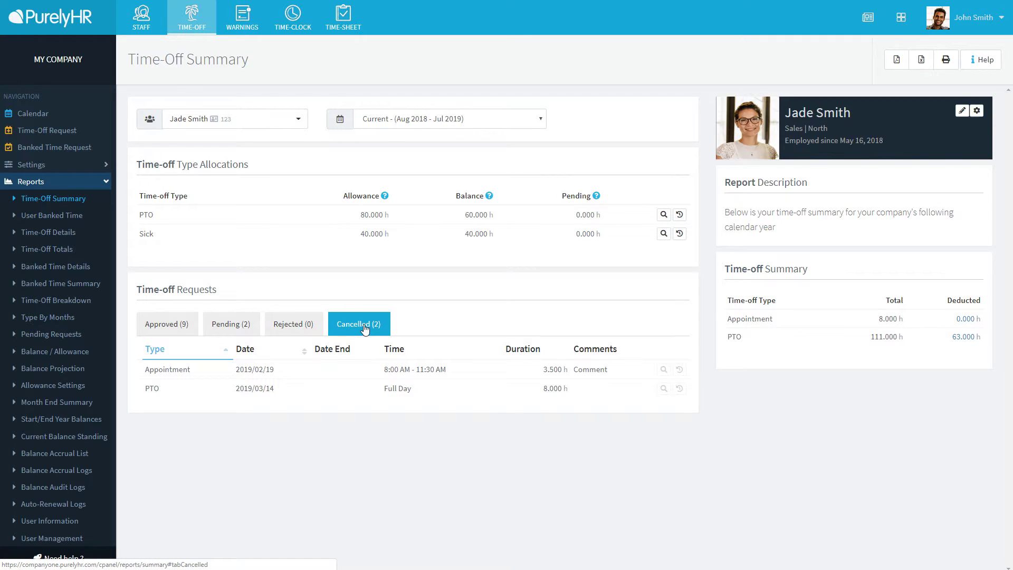
pyautogui.click(181, 322)
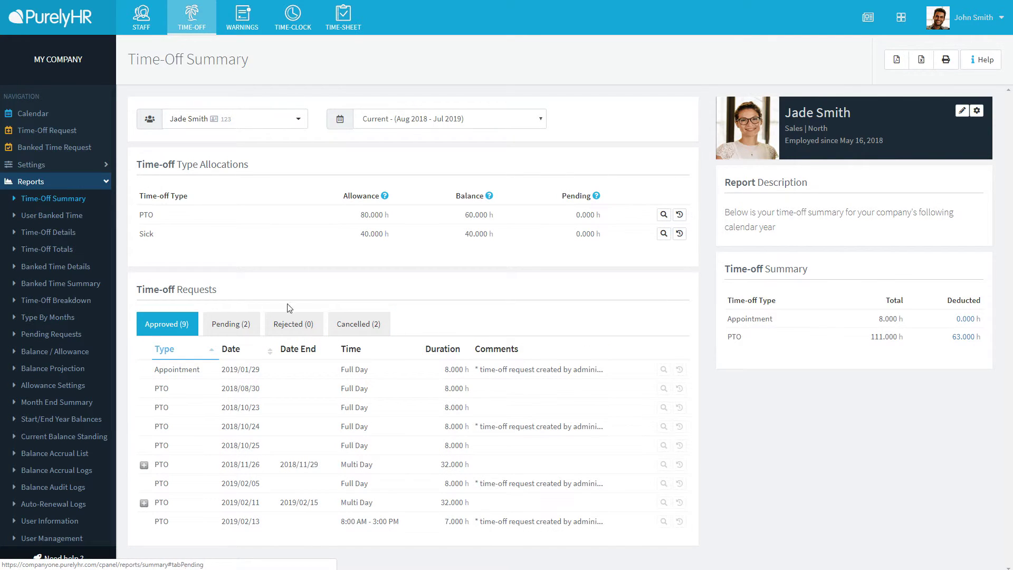
pyautogui.click(664, 389)
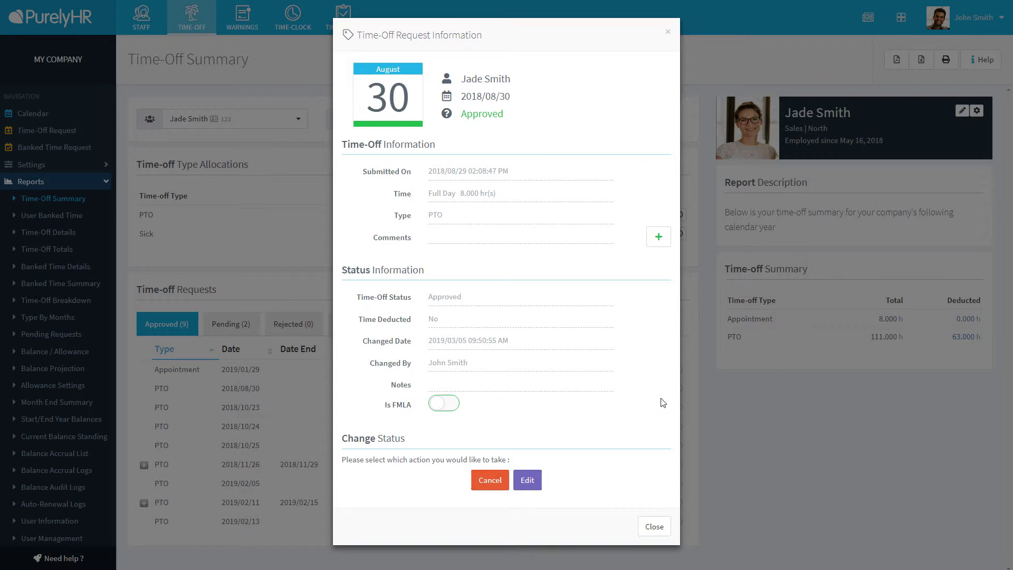
pyautogui.click(715, 441)
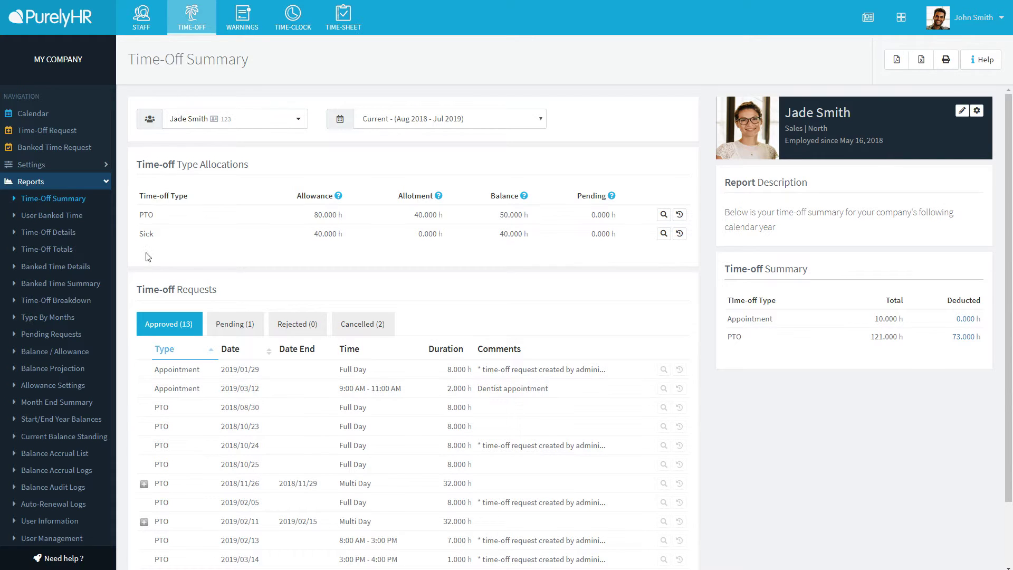
# Open the Time-Off Details report and limit it to the first employee in the user list
pyautogui.click(107, 237)
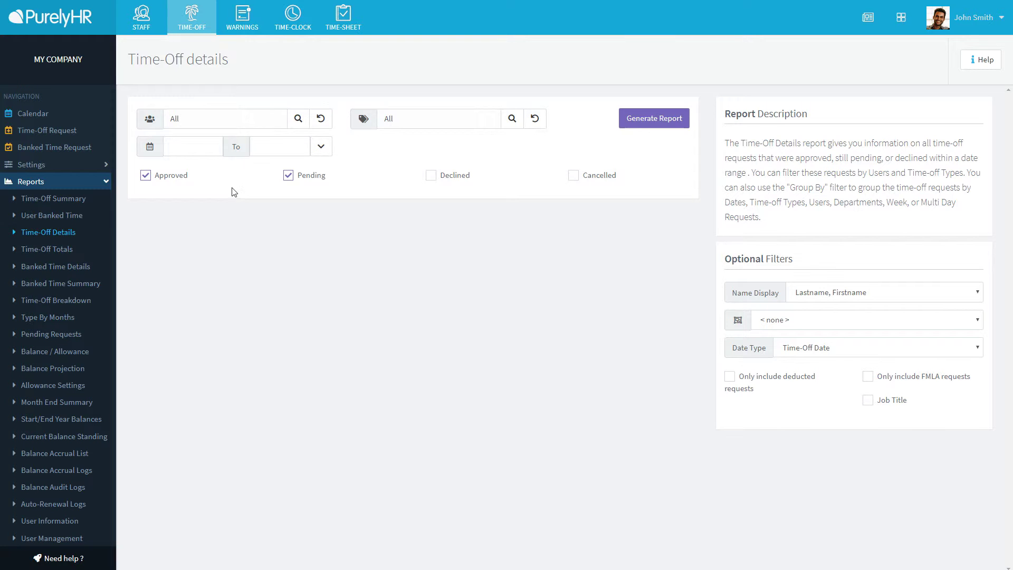
pyautogui.click(216, 127)
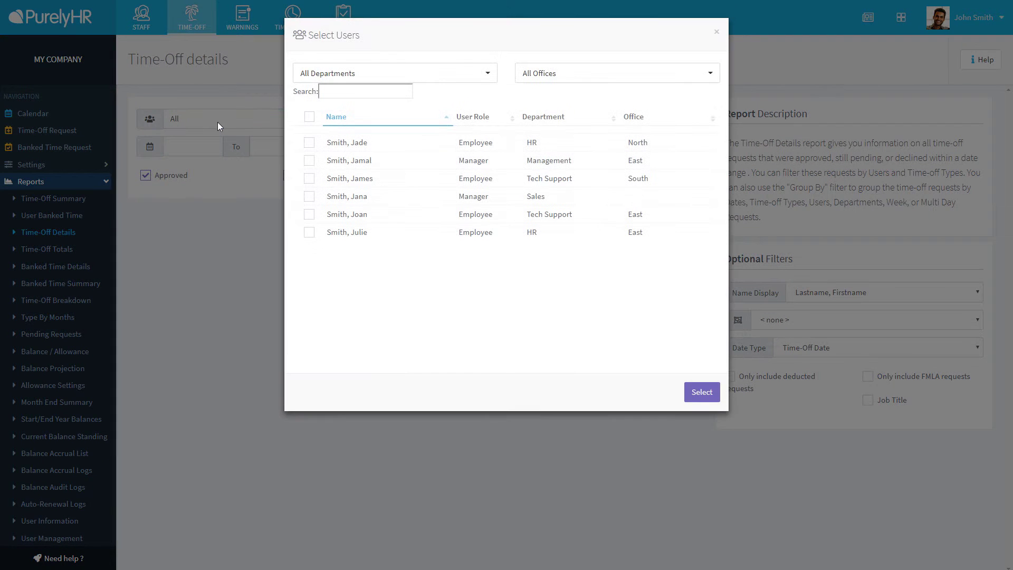
pyautogui.click(307, 145)
pyautogui.click(696, 392)
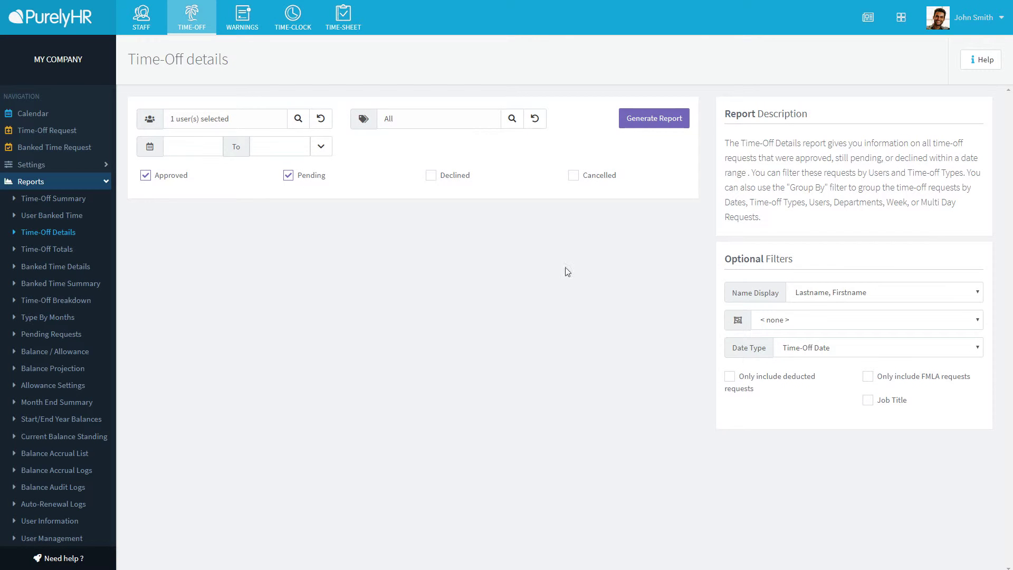
# Filter the report to the active PTO and Sick time-off types
pyautogui.click(454, 124)
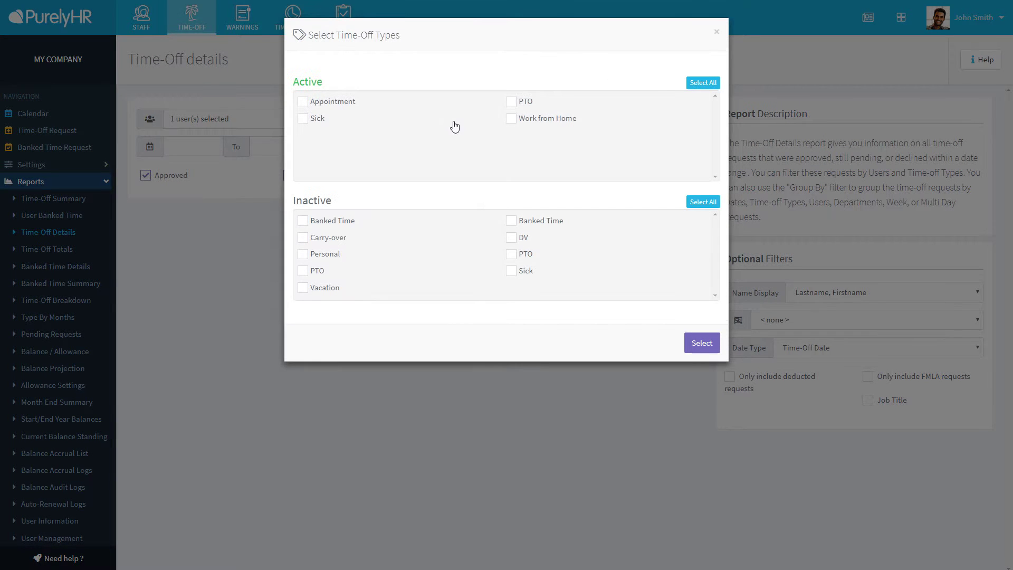
pyautogui.click(517, 106)
pyautogui.click(325, 122)
pyautogui.click(698, 346)
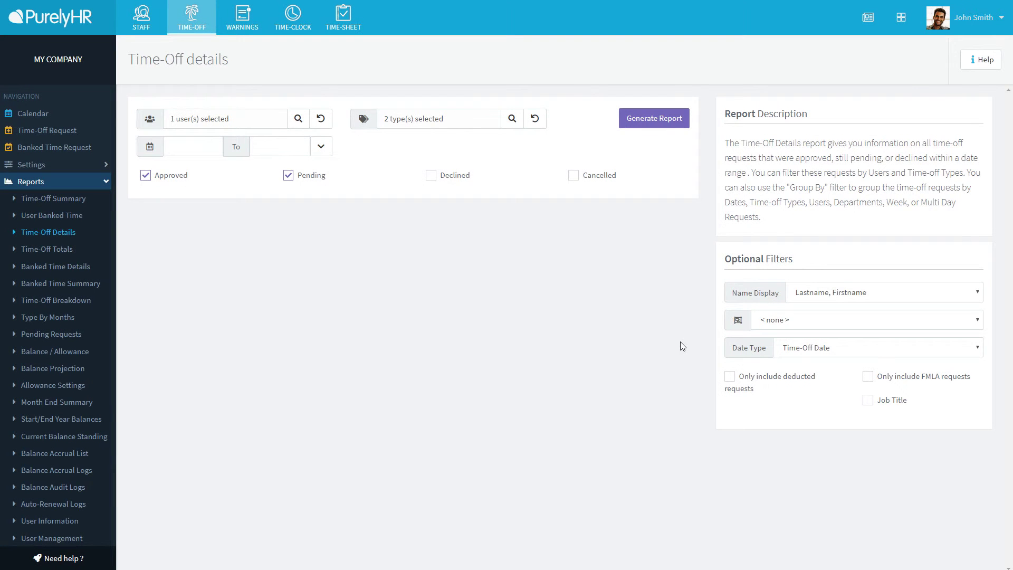
# Set the report's date range from 2019/03/04 to 2019/03/08
pyautogui.click(192, 146)
pyautogui.click(197, 224)
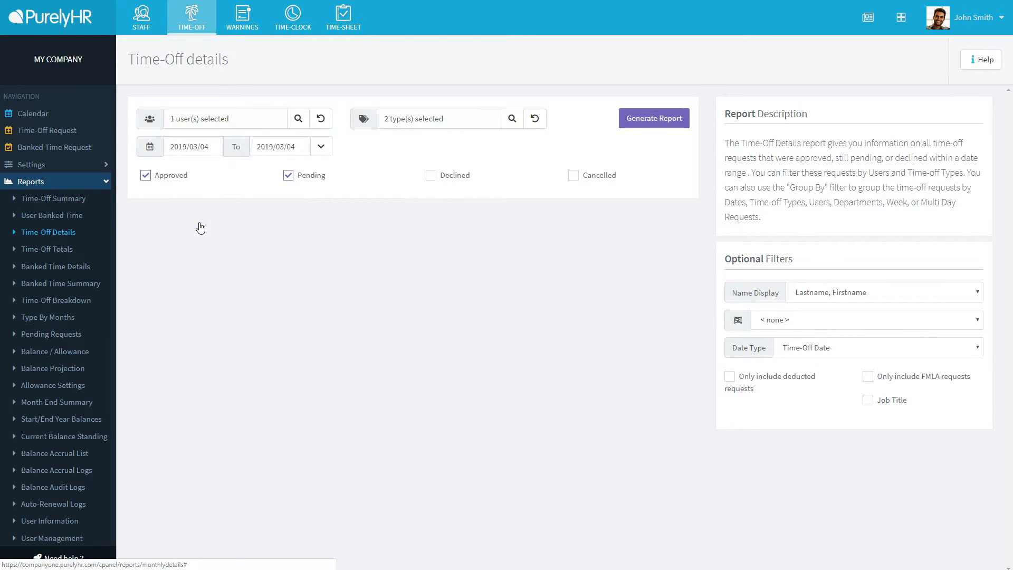
pyautogui.click(275, 151)
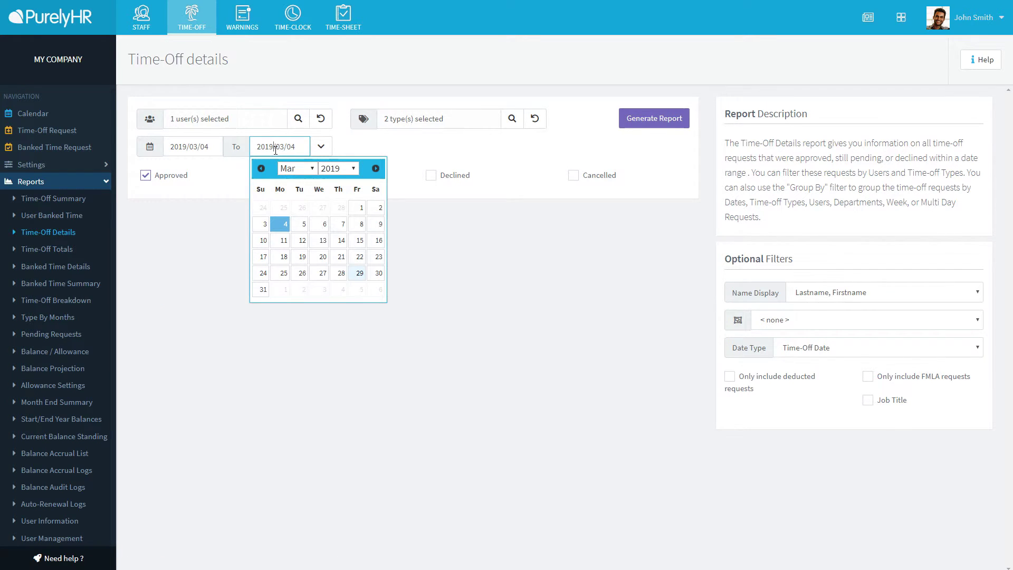
pyautogui.click(355, 224)
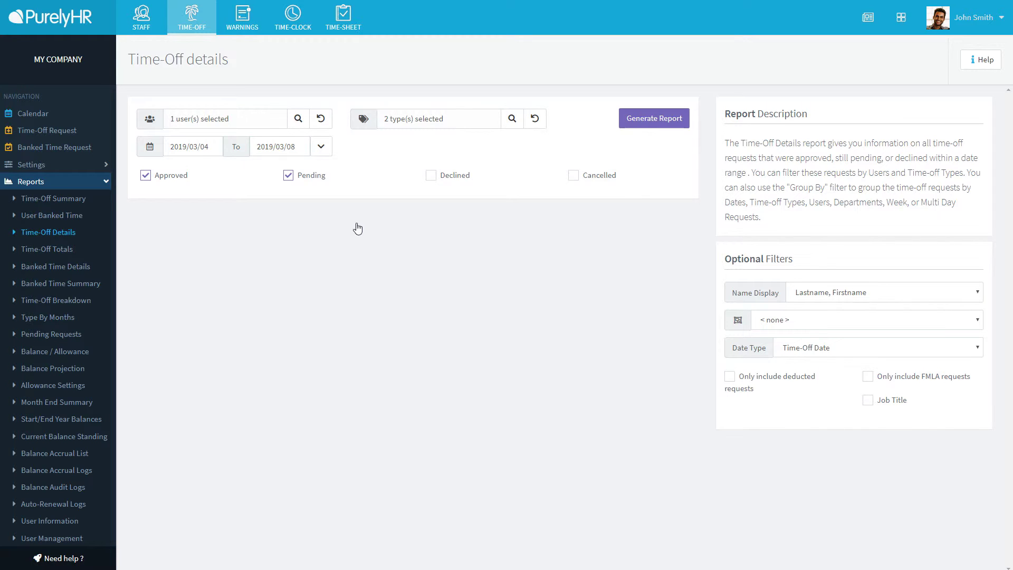
# Set the report's date range to This Month using the quick date selector
pyautogui.click(320, 148)
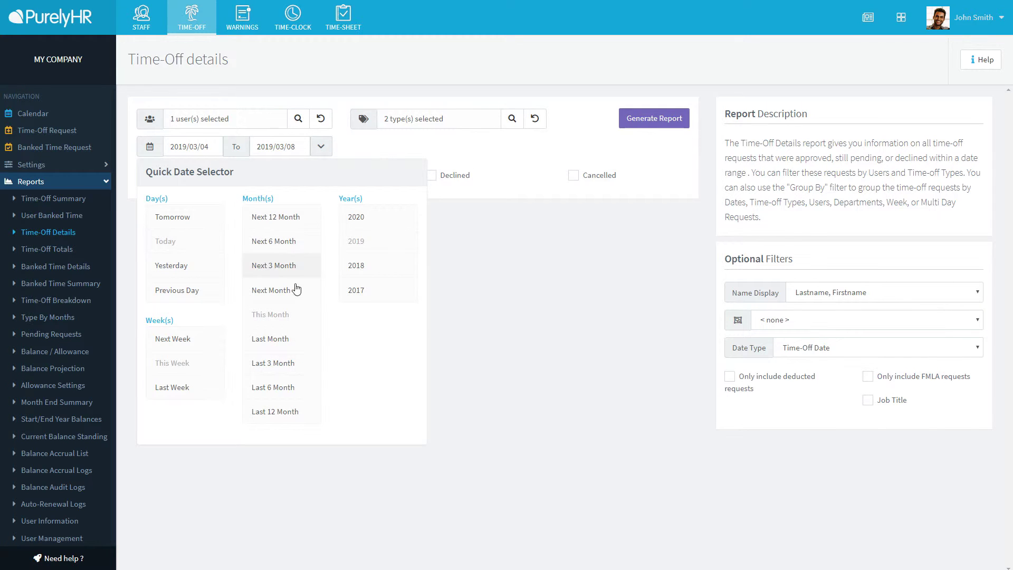
pyautogui.click(288, 321)
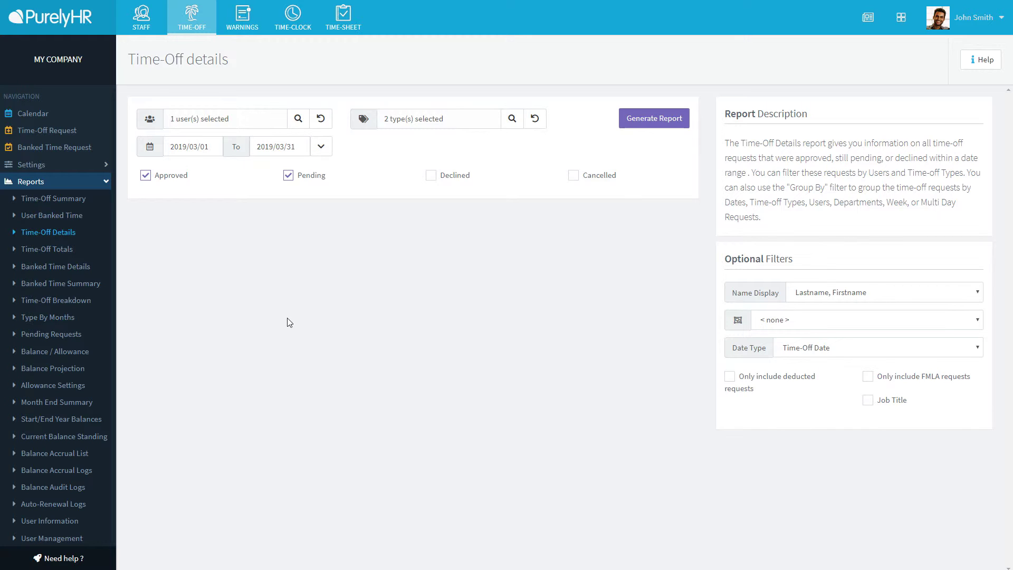
# Generate the Time-Off Details report with the current user, type and date filters
pyautogui.click(634, 123)
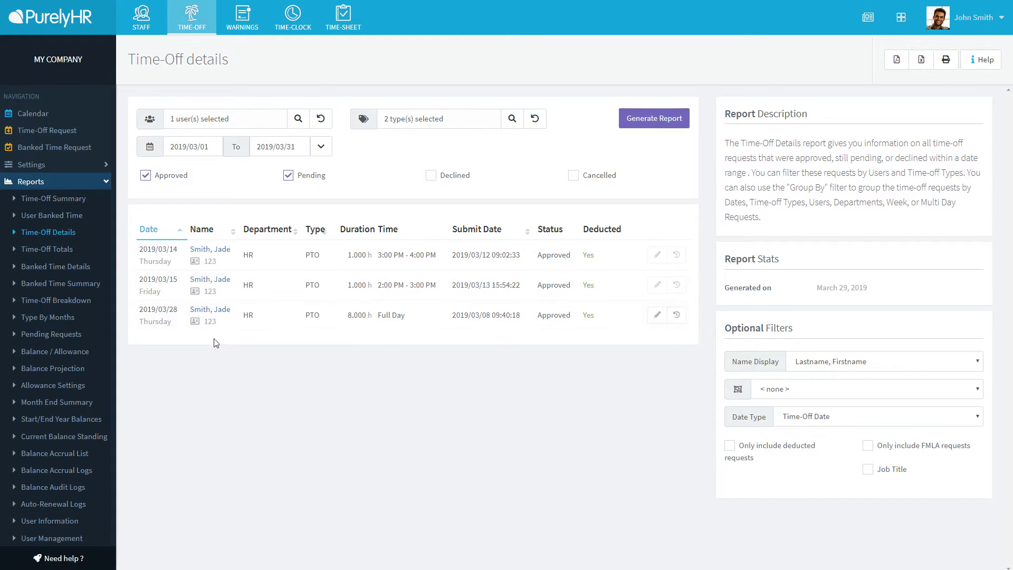
# Generate a Balance / Allowance report for all users, limited to the active PTO, Sick and Work from Home types
pyautogui.click(88, 354)
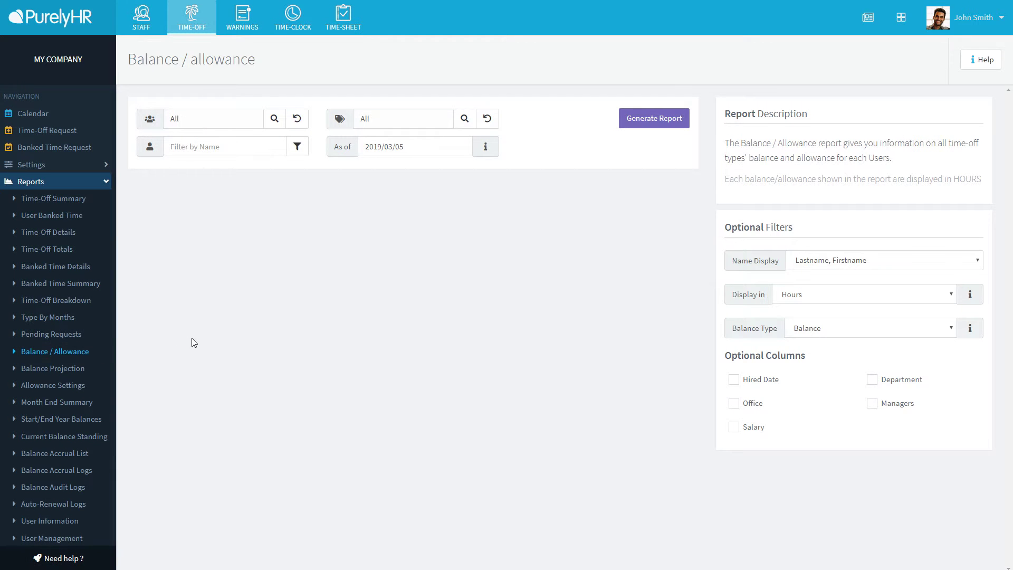
pyautogui.click(221, 124)
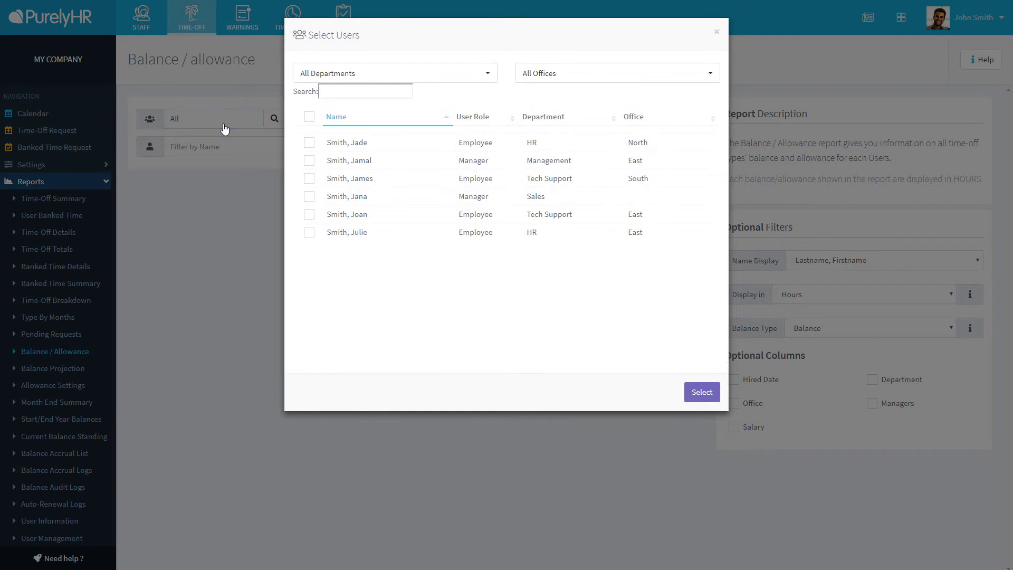
pyautogui.click(223, 238)
pyautogui.click(428, 126)
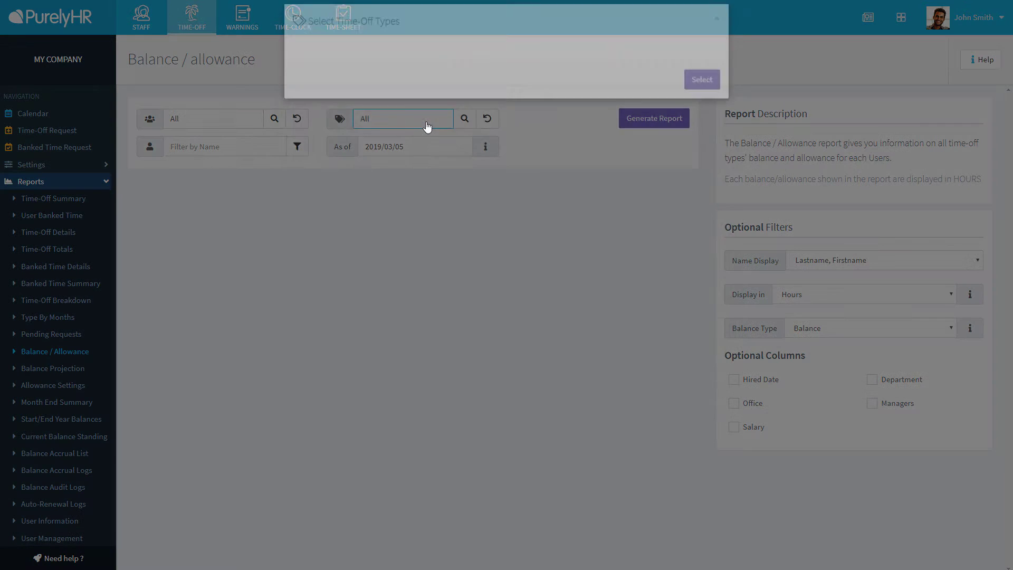
pyautogui.click(510, 102)
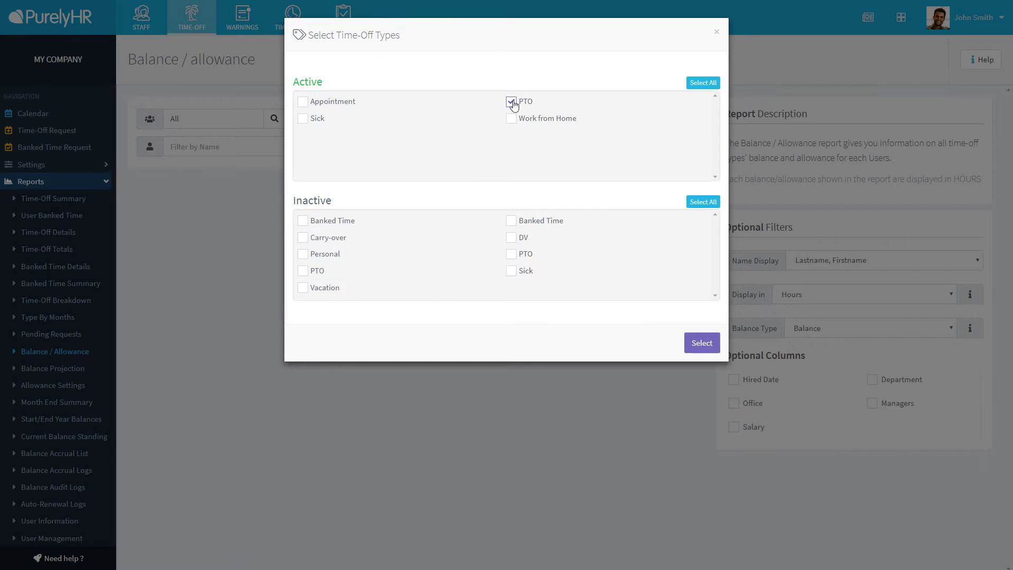
pyautogui.click(319, 119)
pyautogui.click(511, 119)
pyautogui.click(703, 344)
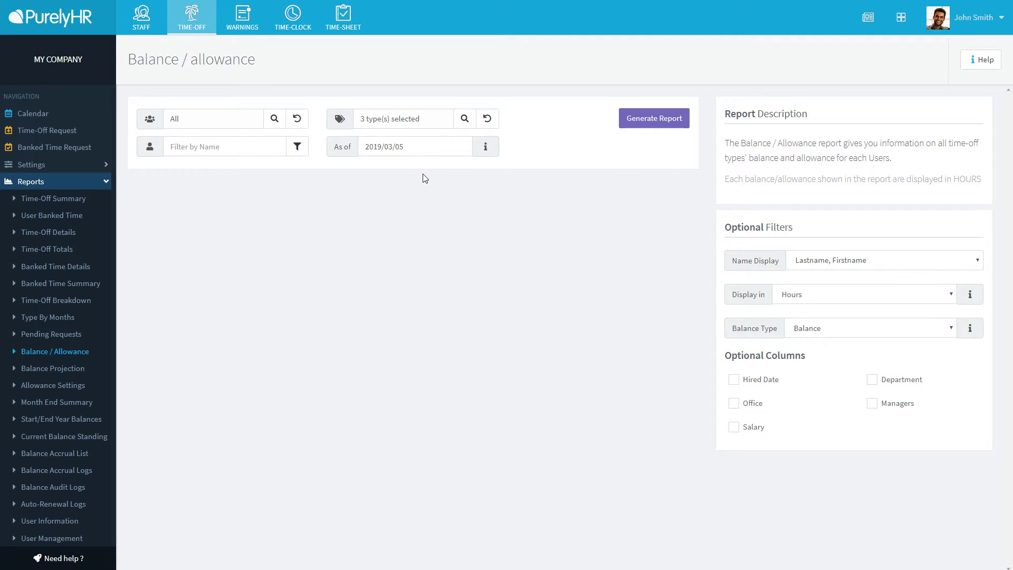
pyautogui.click(655, 120)
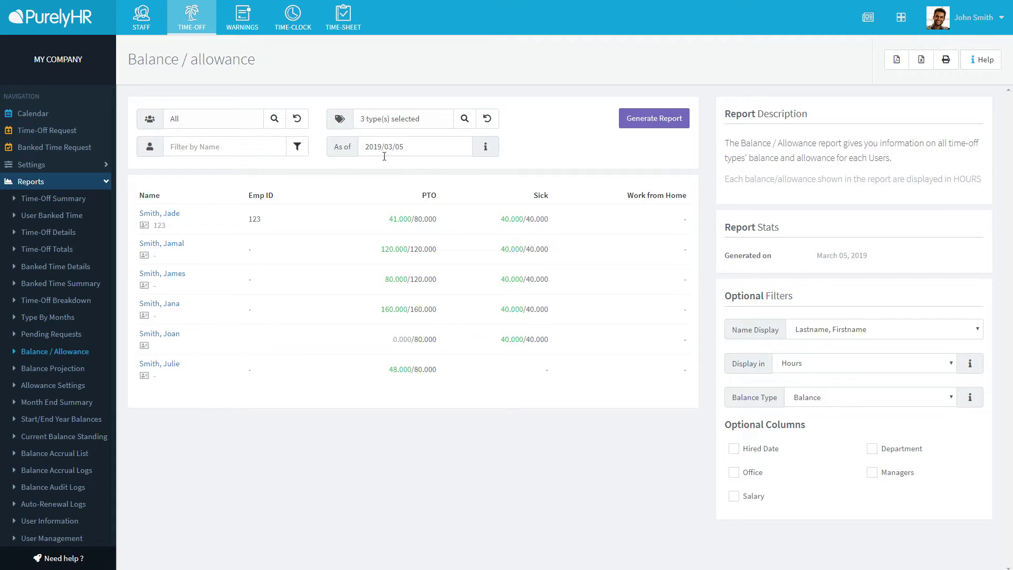
# Open the time-off settings of the first employee in the user list and save the PTO allowance with its existing options
pyautogui.click(104, 183)
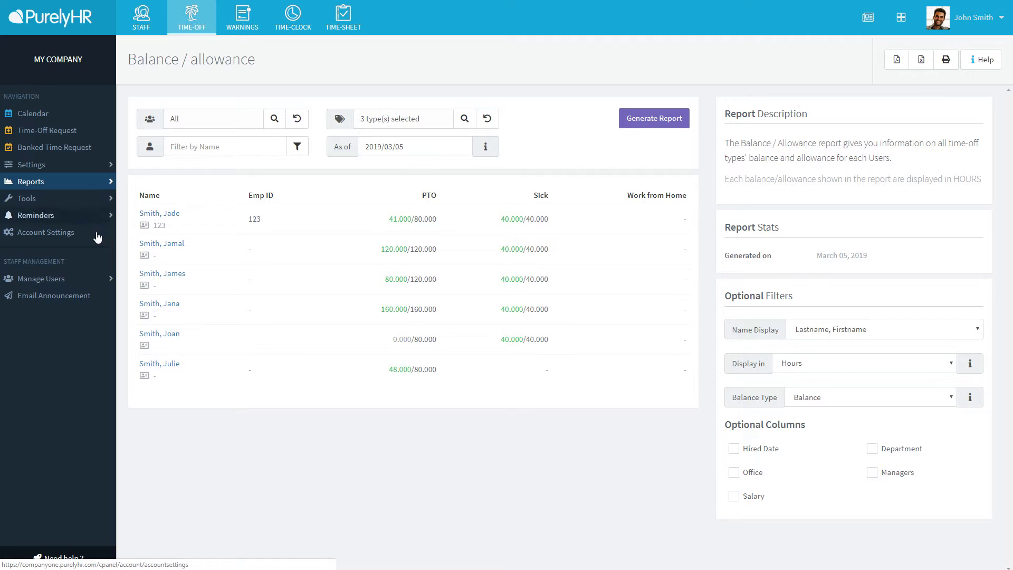
pyautogui.click(87, 278)
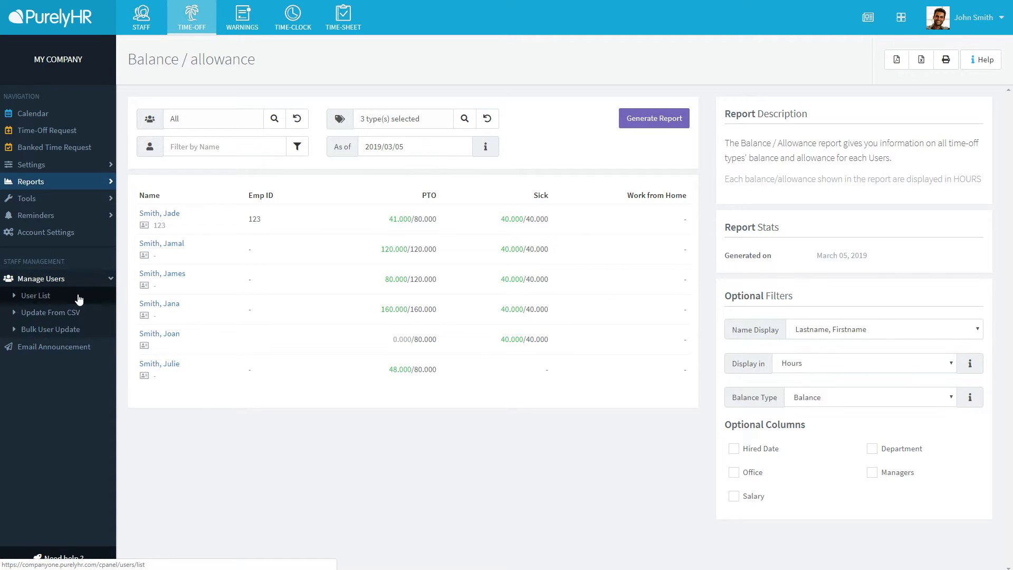
pyautogui.click(79, 299)
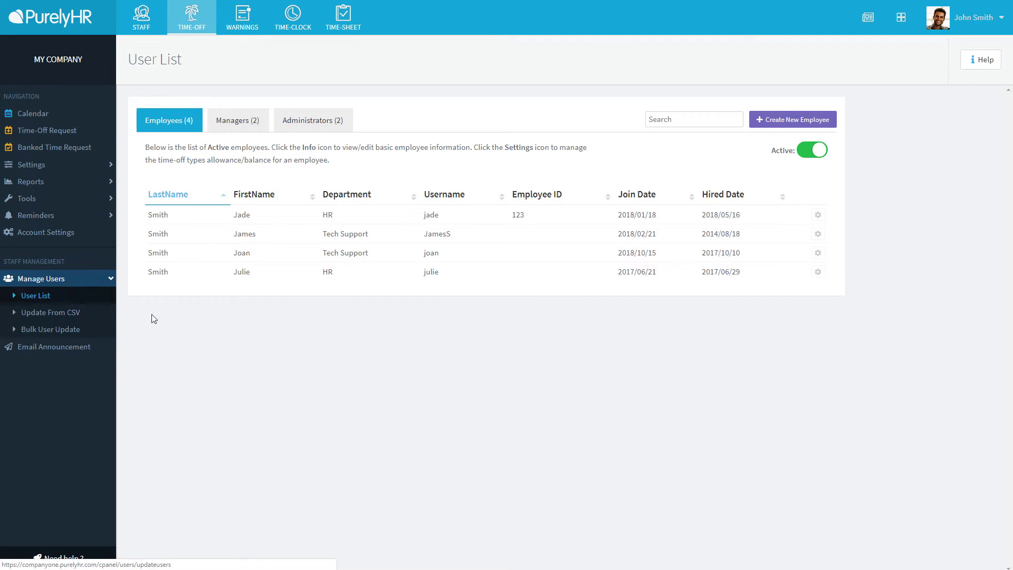
pyautogui.click(818, 215)
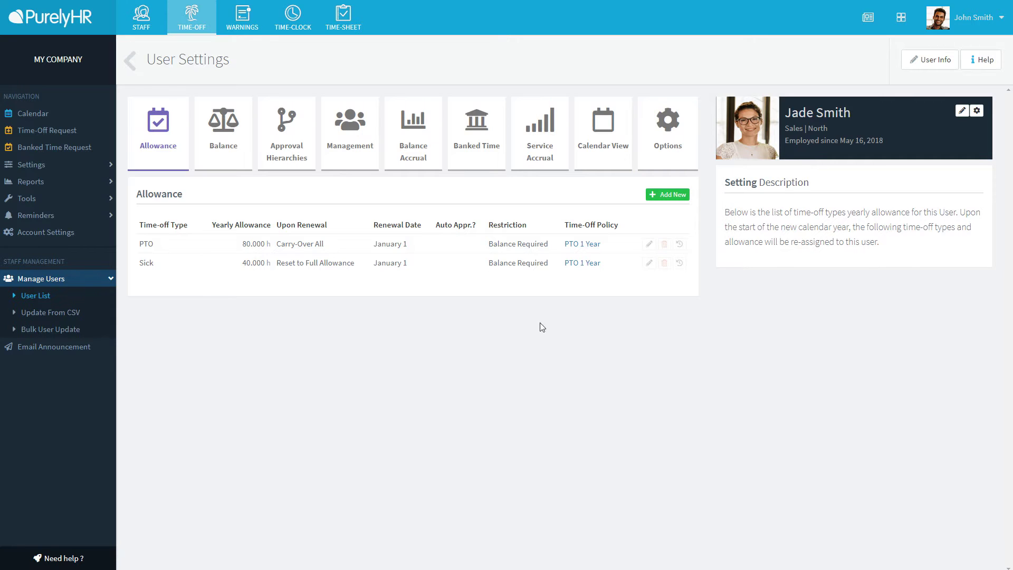
pyautogui.click(649, 245)
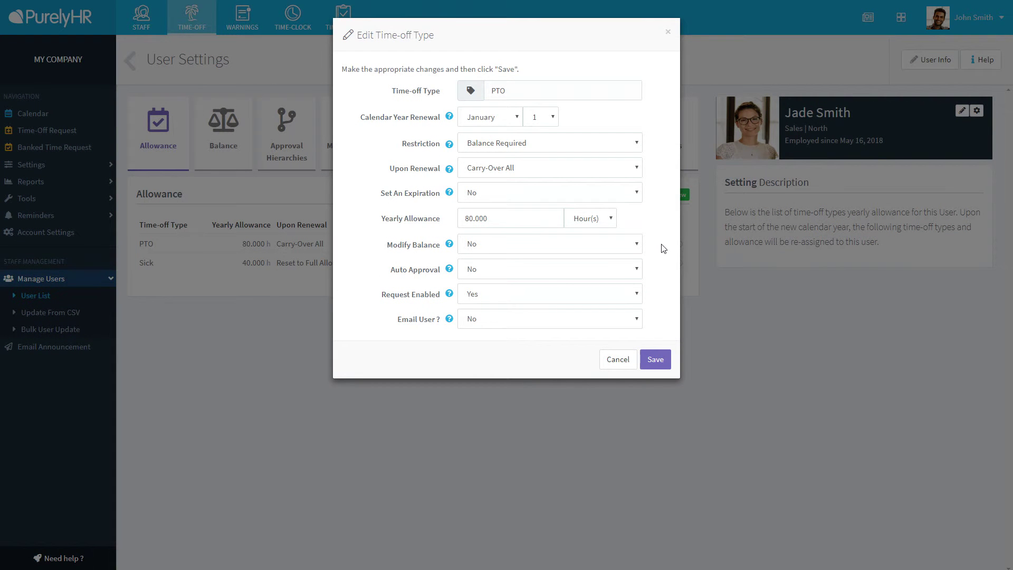
pyautogui.click(652, 358)
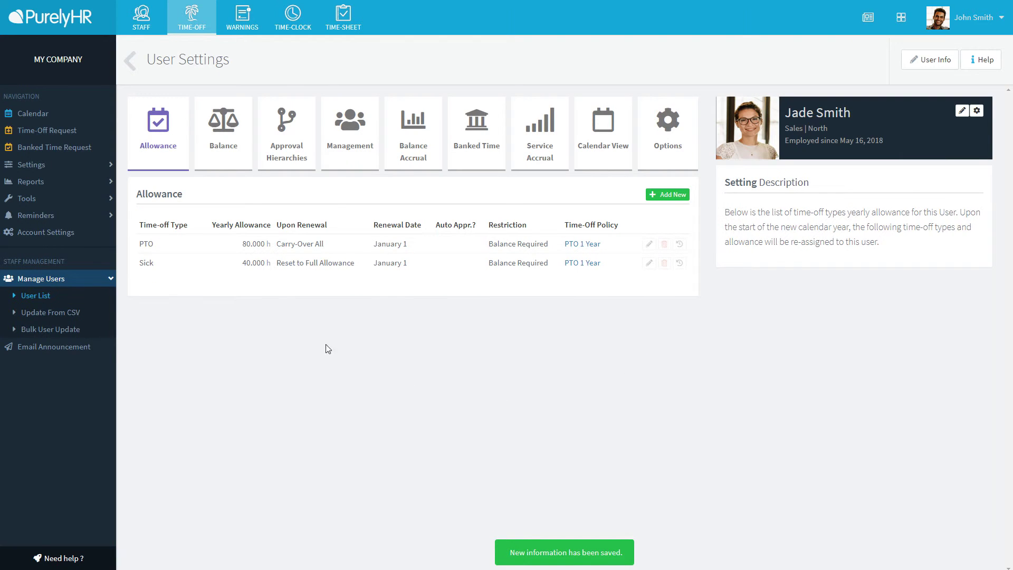
# Add 8 hours to the employee's PTO balance with the message "You are doing a great job."
pyautogui.click(221, 148)
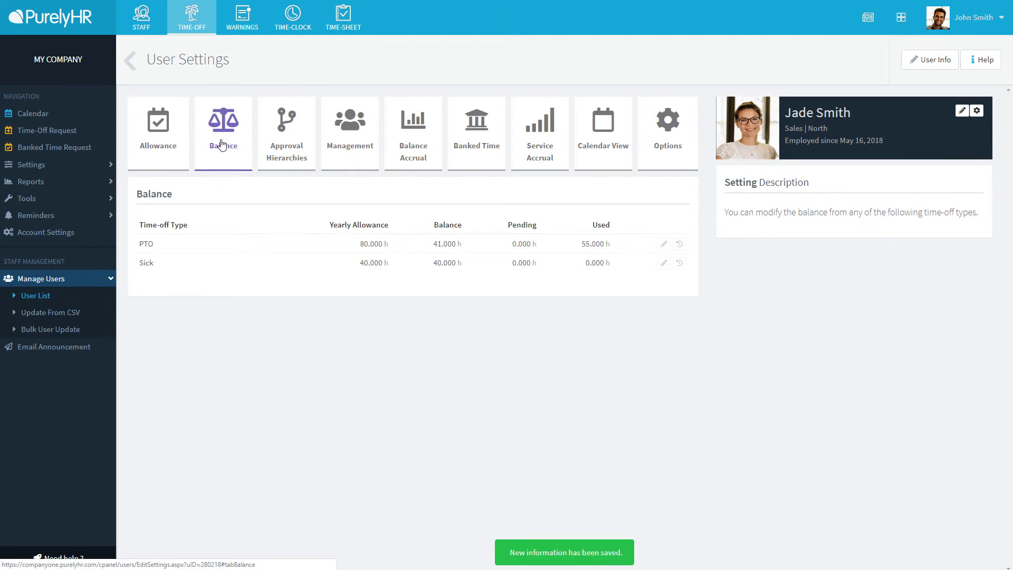
pyautogui.click(663, 245)
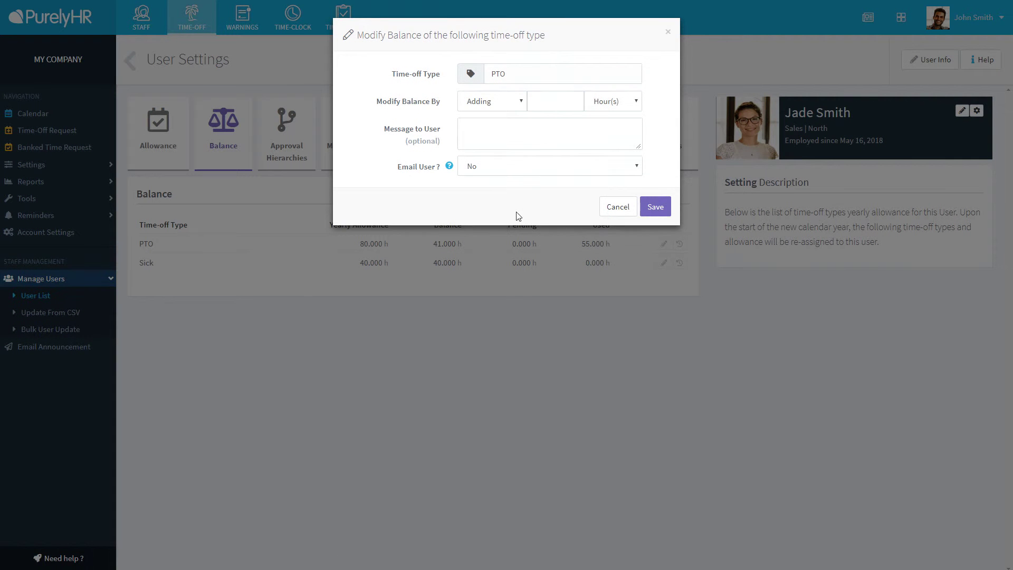
pyautogui.click(478, 104)
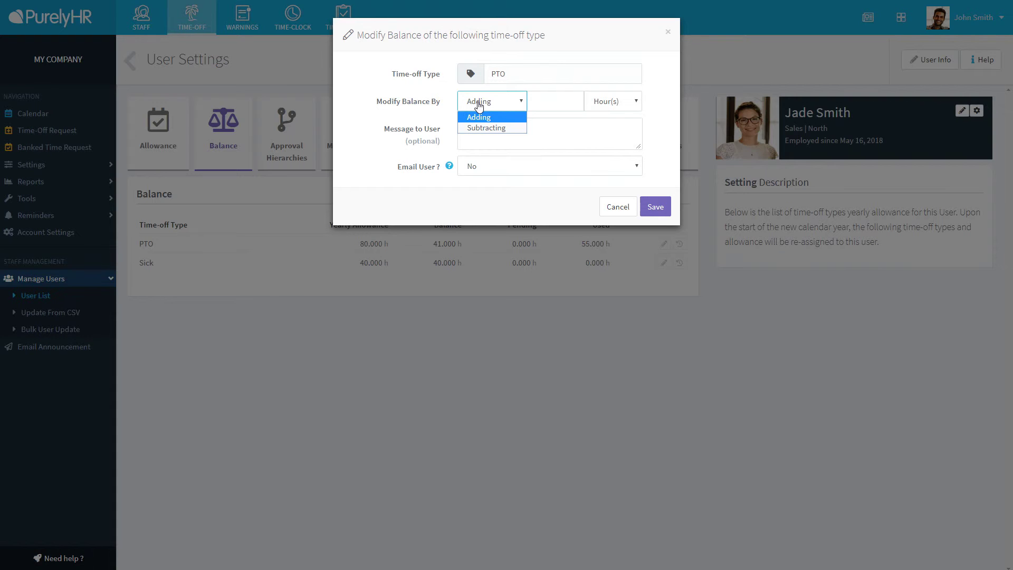
pyautogui.click(602, 107)
pyautogui.click(602, 107)
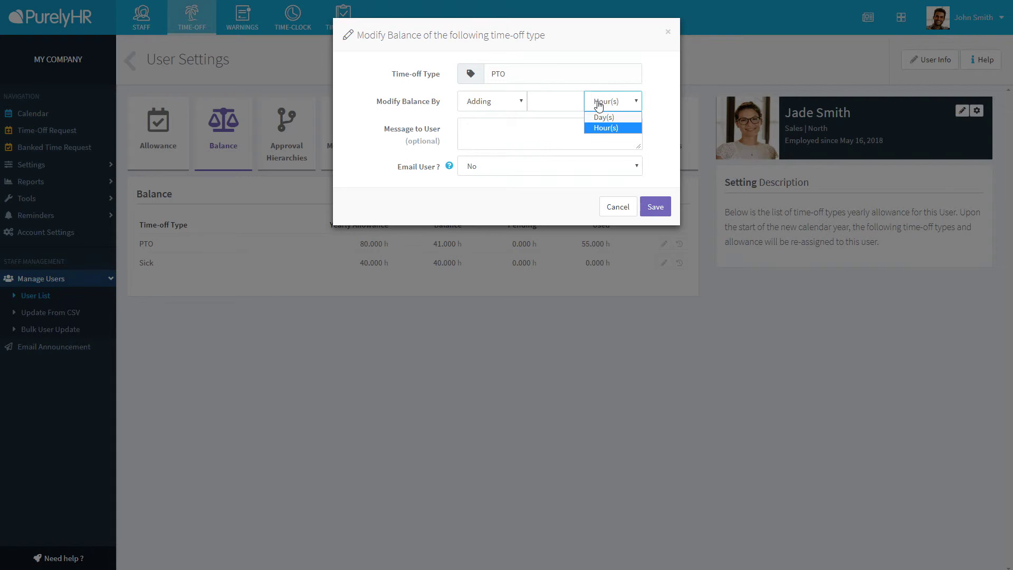
pyautogui.click(563, 102)
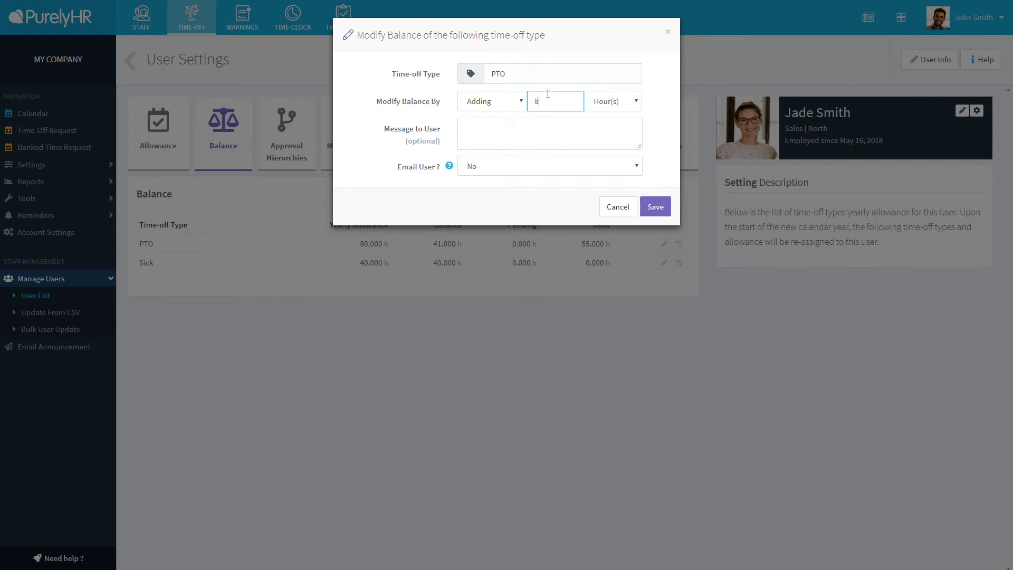
pyautogui.click(504, 138)
pyautogui.write('Y')
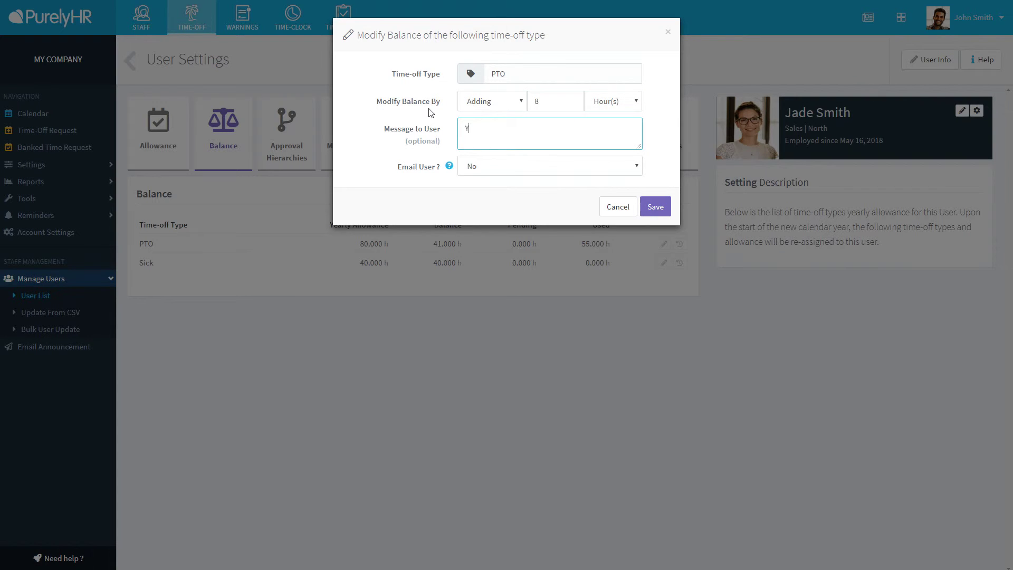
pyautogui.write('ou are doing a great job.')
pyautogui.click(656, 205)
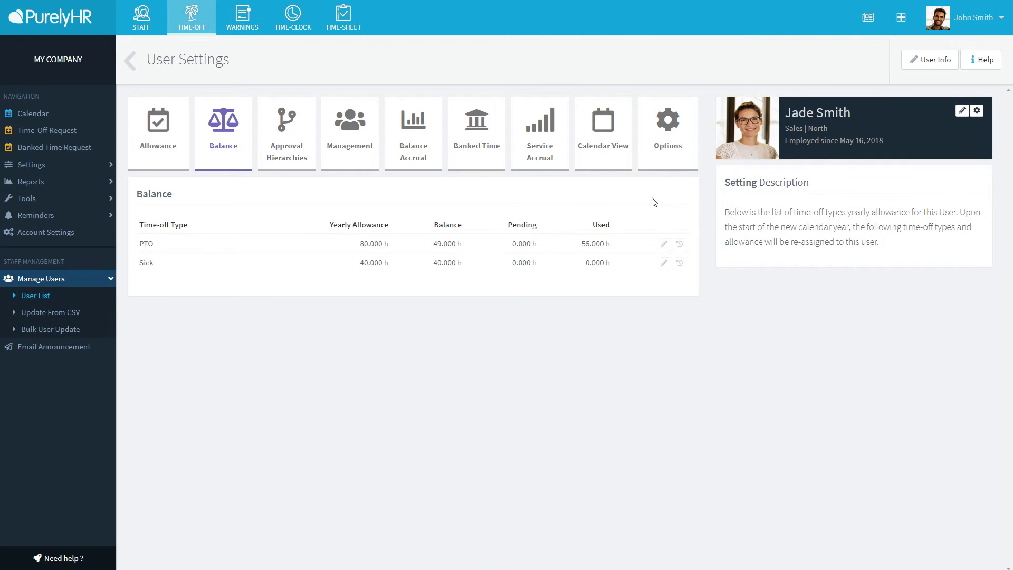
# Review the employee's PTO balance audit trail down to the latest entry
pyautogui.click(682, 248)
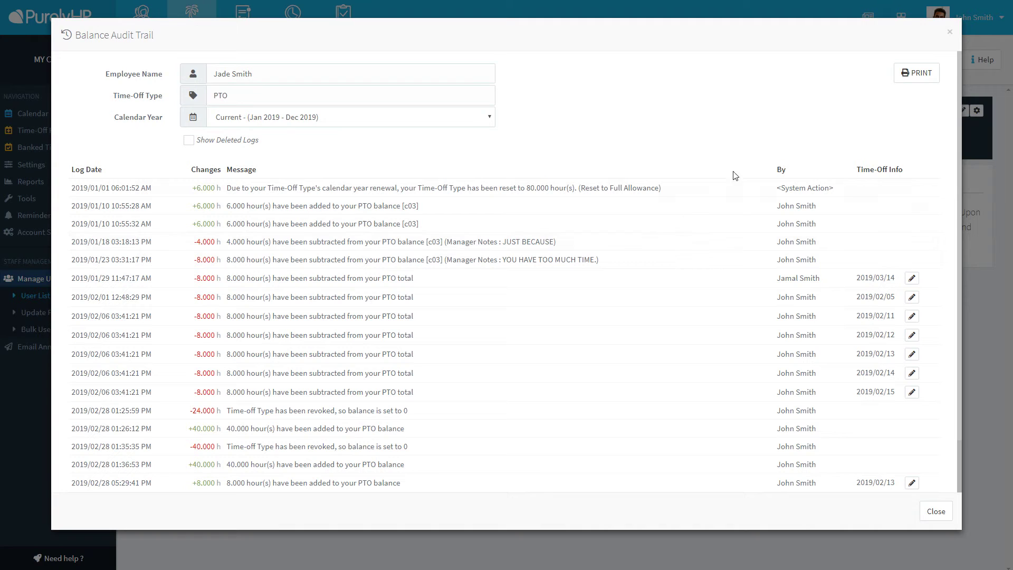
pyautogui.scroll(-2, 959, 106)
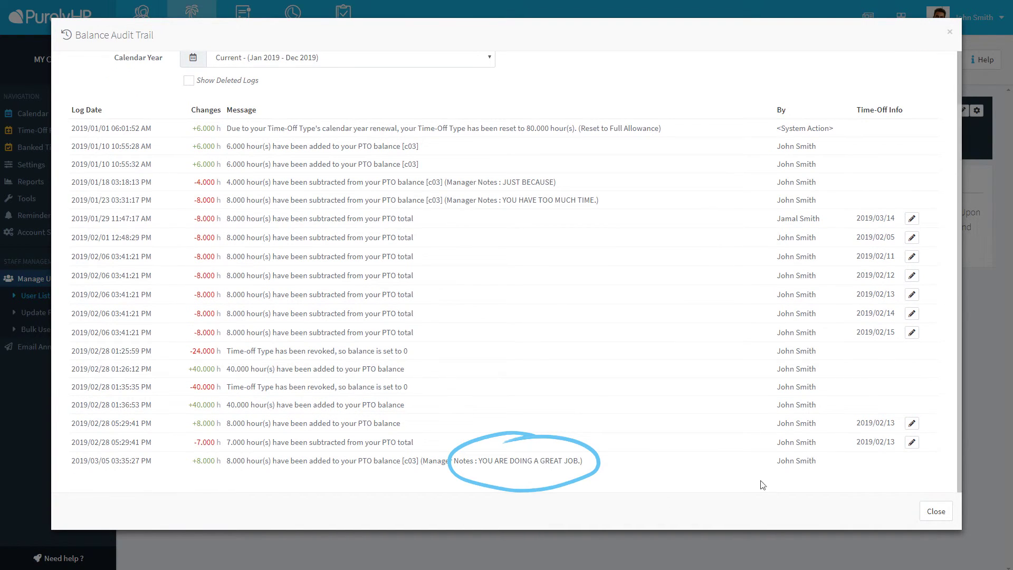
pyautogui.click(930, 519)
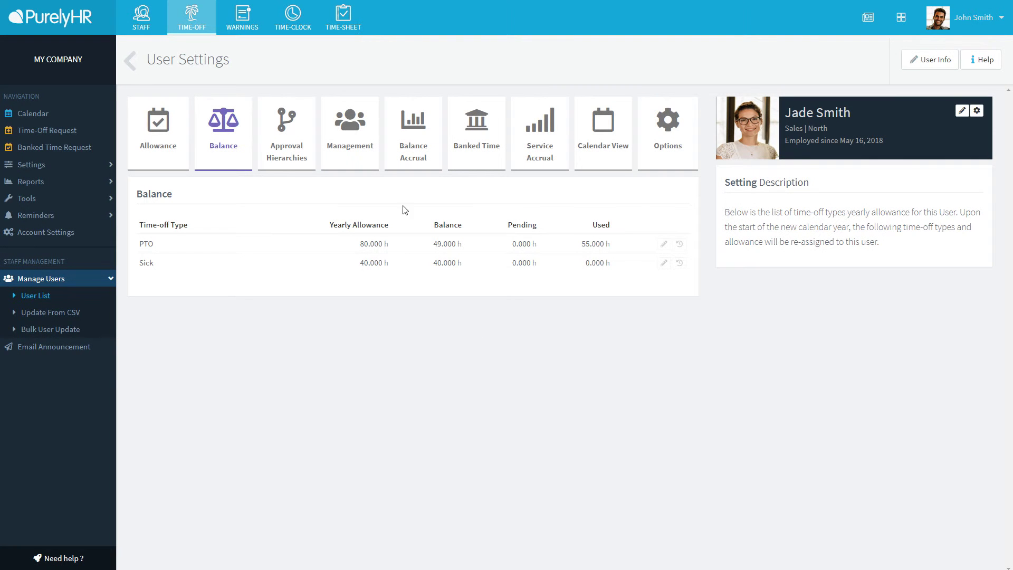
# View the employee's balance accrual and service accrual settings
pyautogui.click(406, 164)
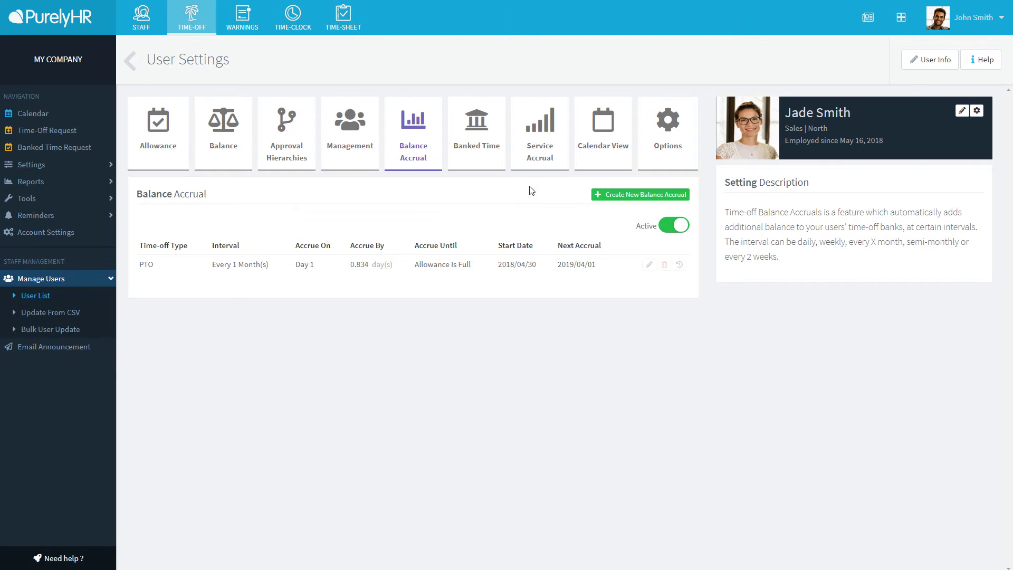
pyautogui.click(534, 168)
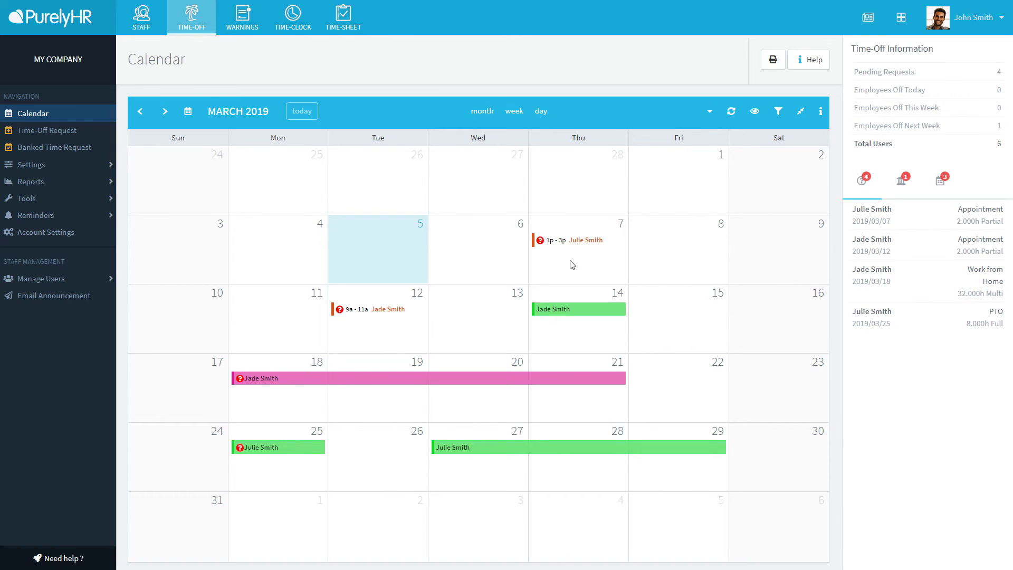
# Approve the pending 1p - 3p appointment request on March 7 in the calendar, keeping the employee e-mail on and time deduction off
pyautogui.click(562, 245)
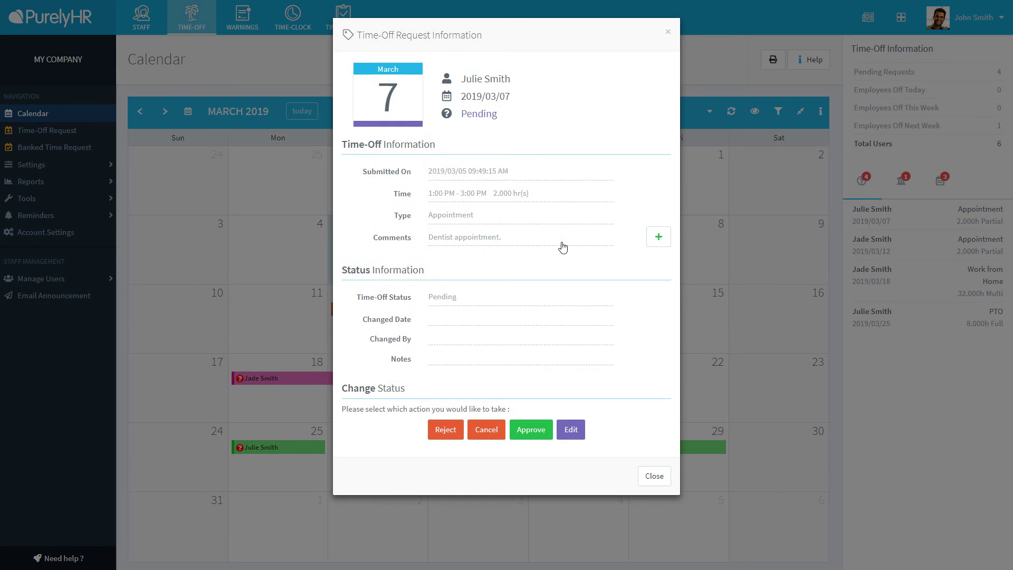
pyautogui.click(531, 428)
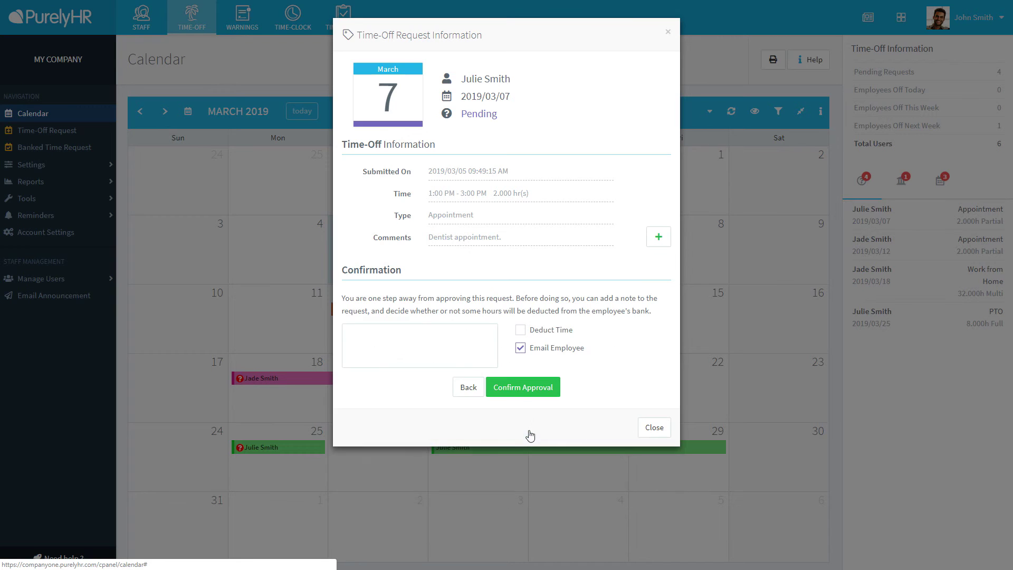
pyautogui.click(530, 393)
pyautogui.click(660, 367)
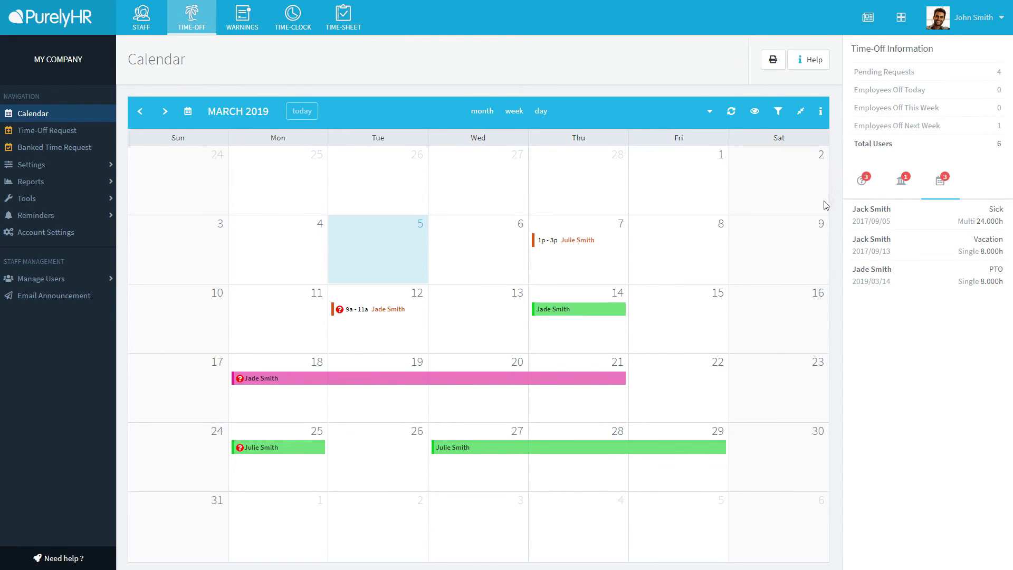
# Cancel the approved March 7 appointment request, keeping the e-mail notification to the employee
pyautogui.click(580, 244)
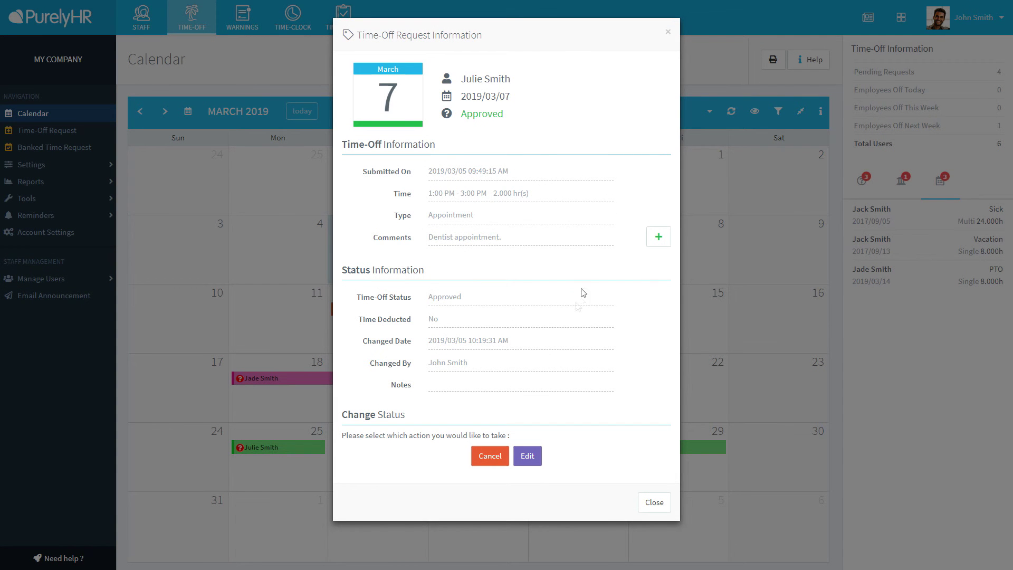
pyautogui.click(490, 460)
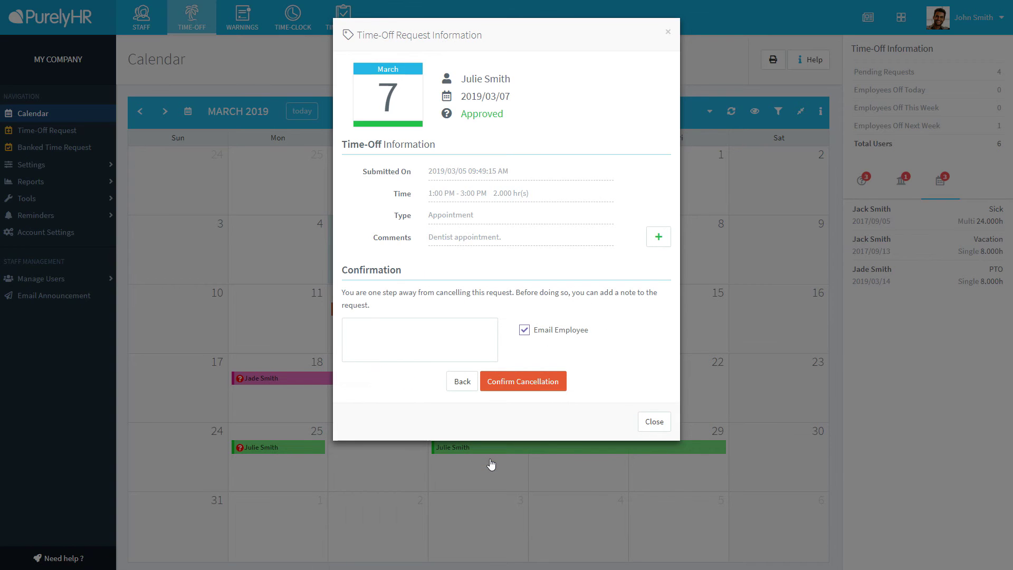
pyautogui.click(524, 381)
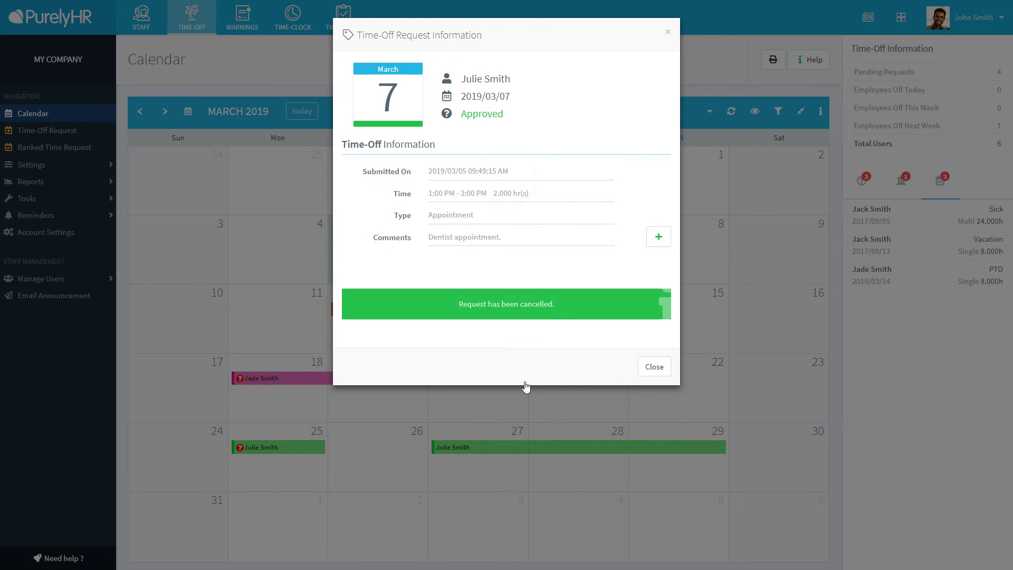
pyautogui.click(653, 368)
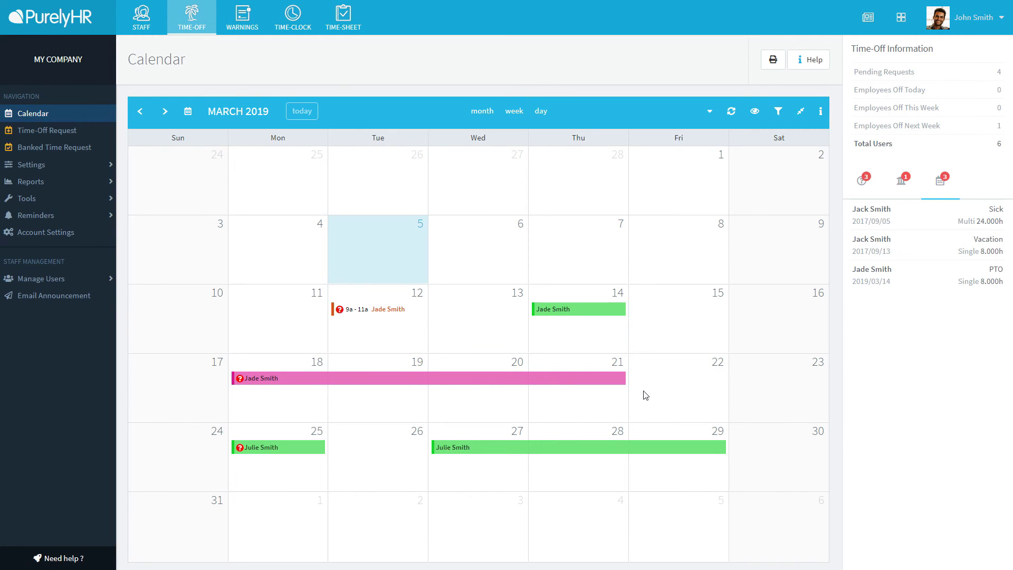
# Approve the pending 3-hour banked time request, transferring the hours into PTO with a multiplier of 1.0
pyautogui.click(906, 189)
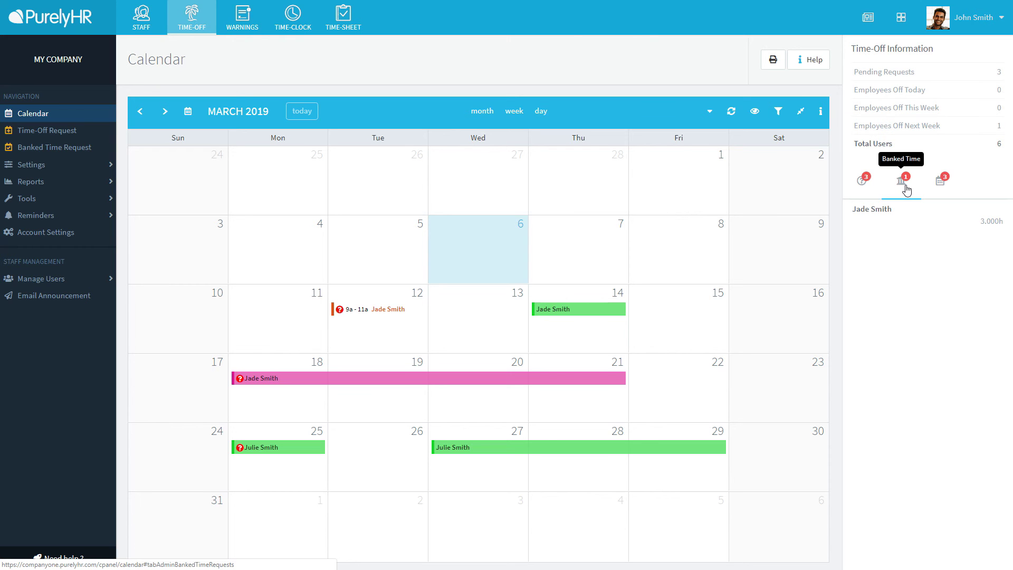
pyautogui.click(906, 225)
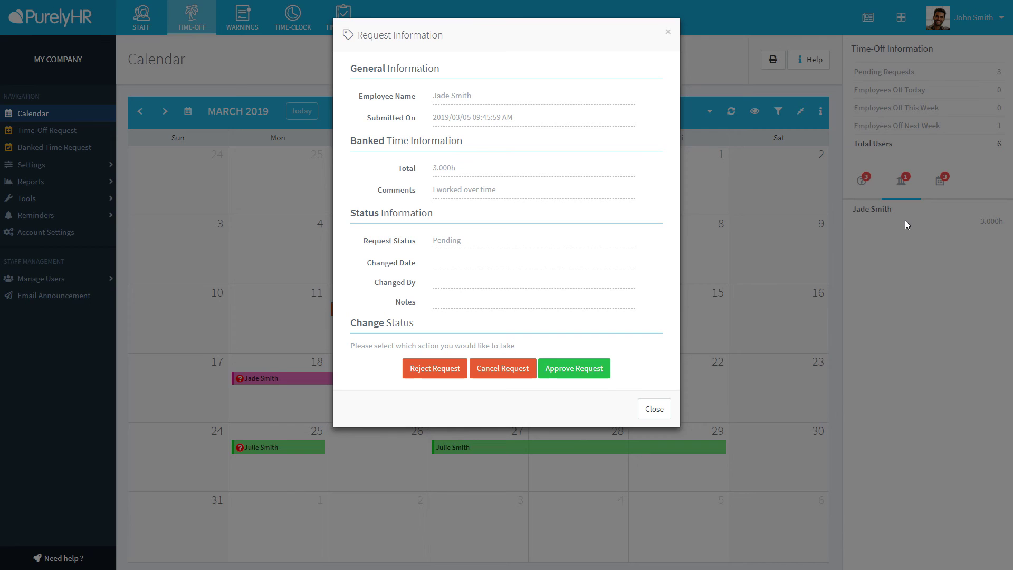
pyautogui.click(570, 371)
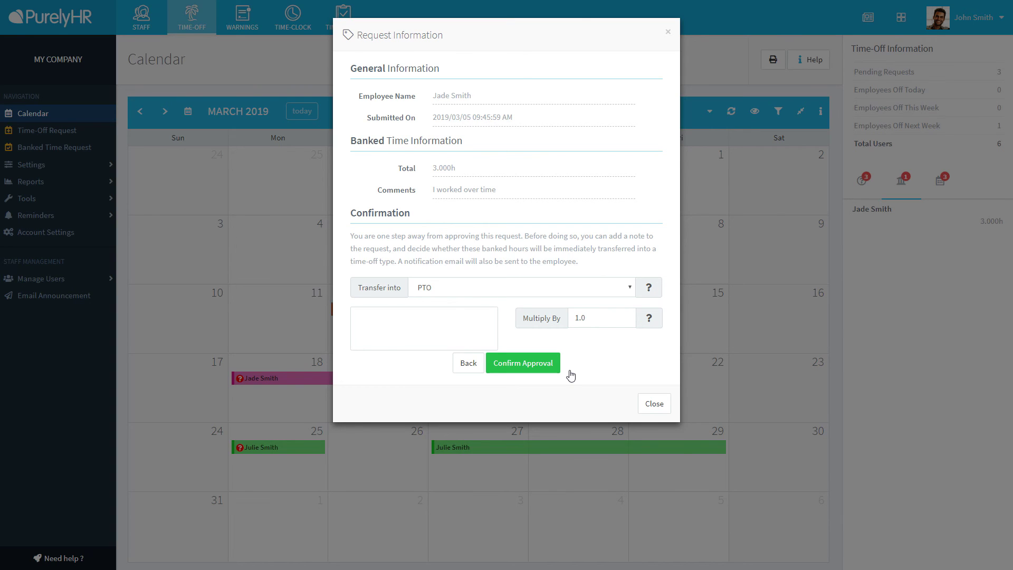
pyautogui.click(528, 367)
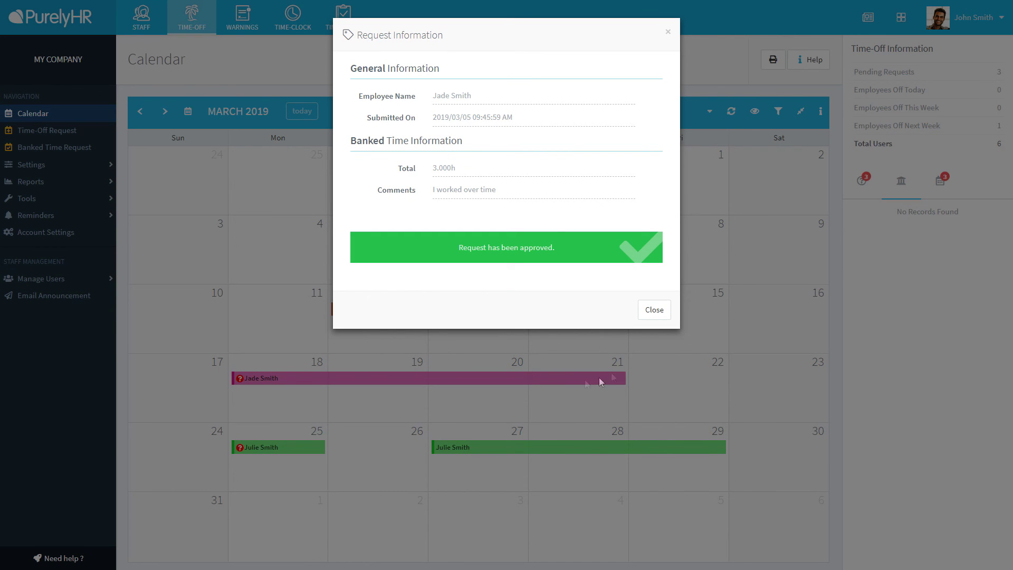
pyautogui.click(654, 310)
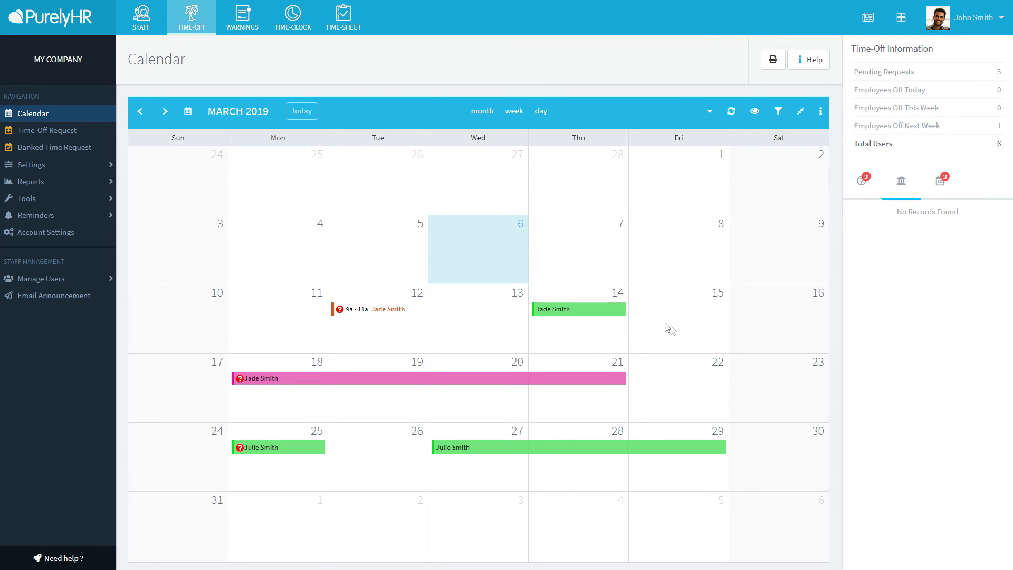
# Approve the pending cancellation of the March 14, 2019 full-day PTO request, keeping the e-mail notification to the employee
pyautogui.click(940, 184)
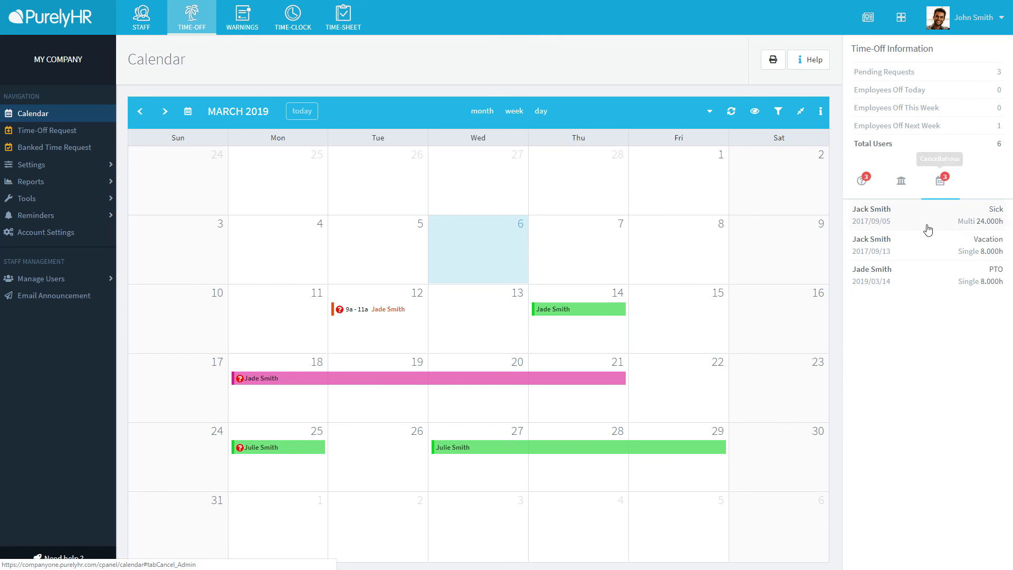
pyautogui.click(912, 286)
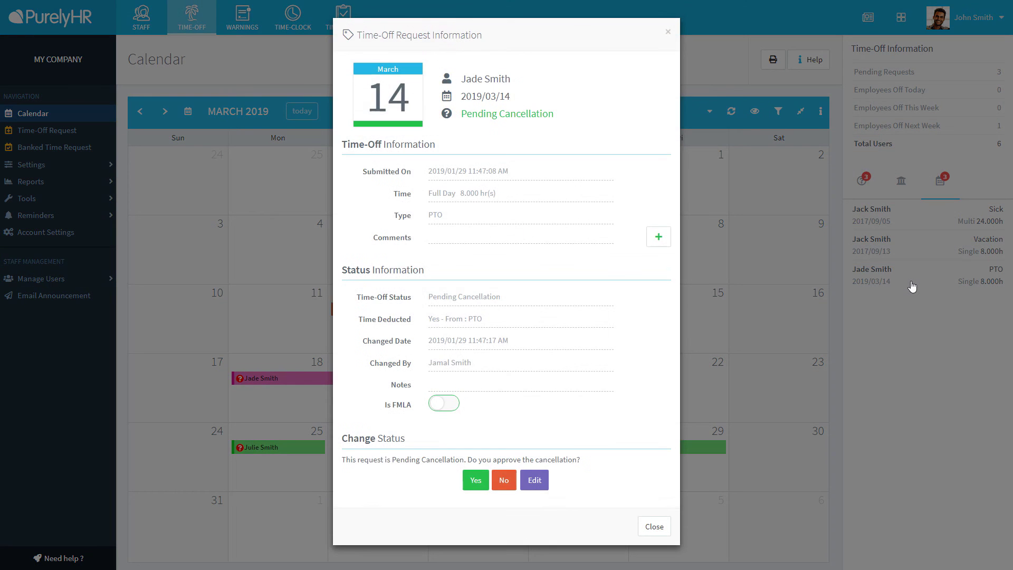
pyautogui.click(485, 480)
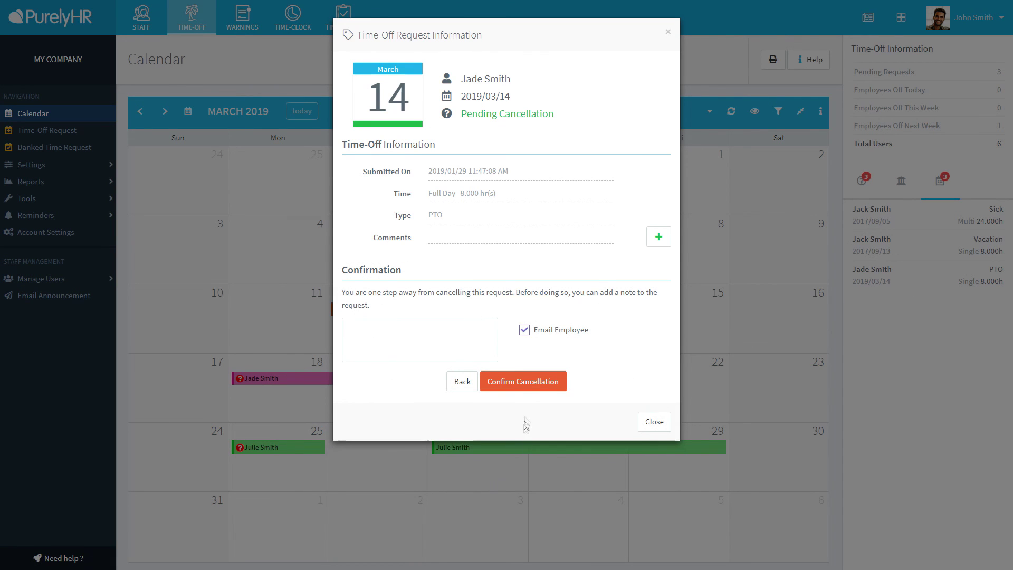
pyautogui.click(533, 383)
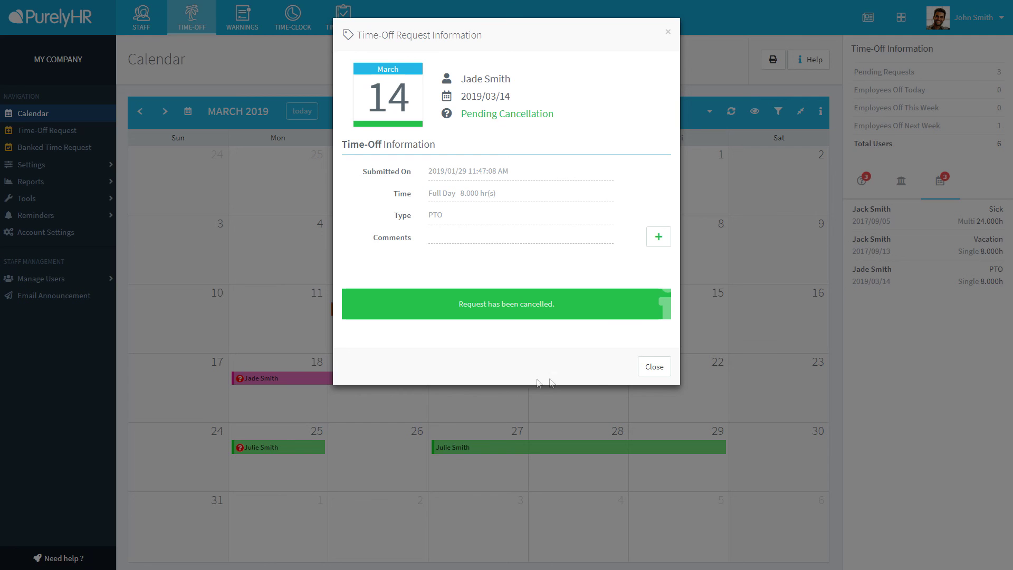
pyautogui.click(646, 370)
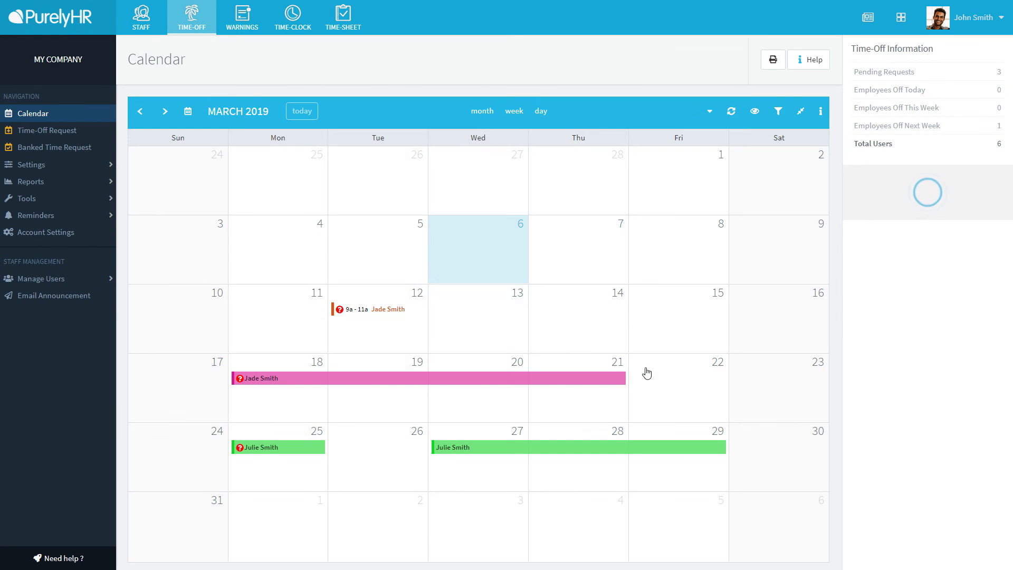